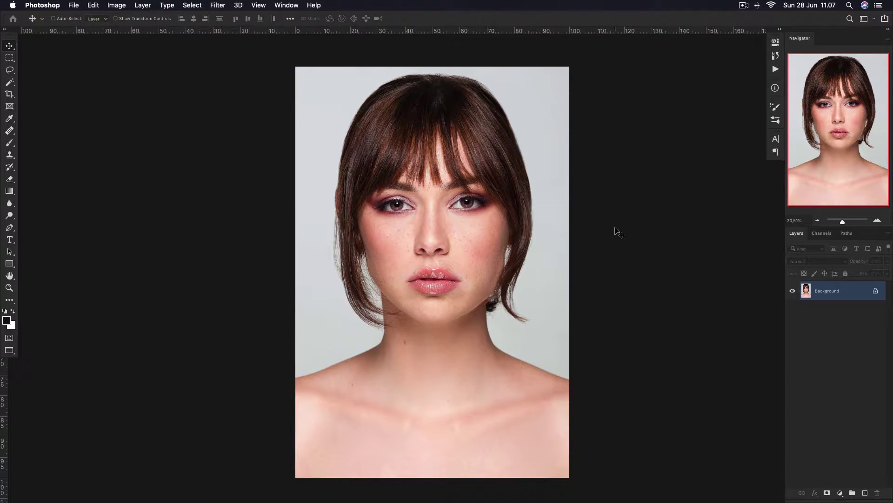
# - Zoom in on the model's eyes to about 49%
pyautogui.click(436, 210)
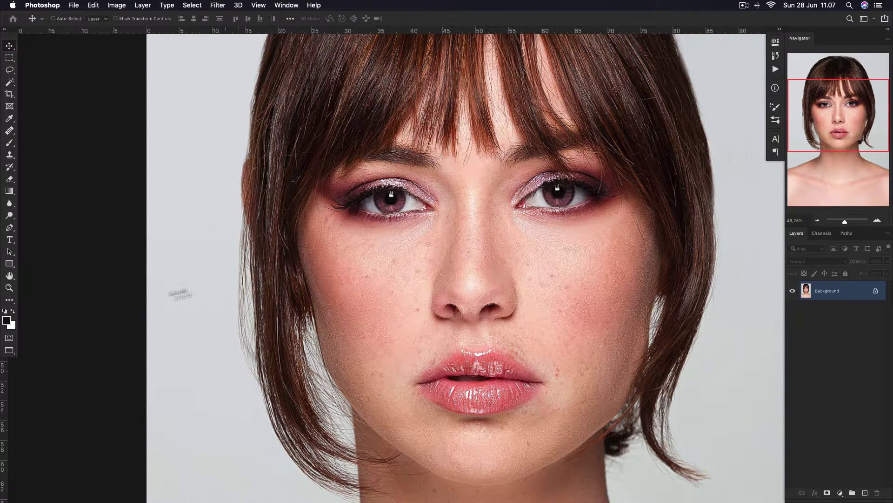
# - Set Quick Mask to mark Selected Areas with an orange overlay at 50% opacity
pyautogui.click(10, 338)
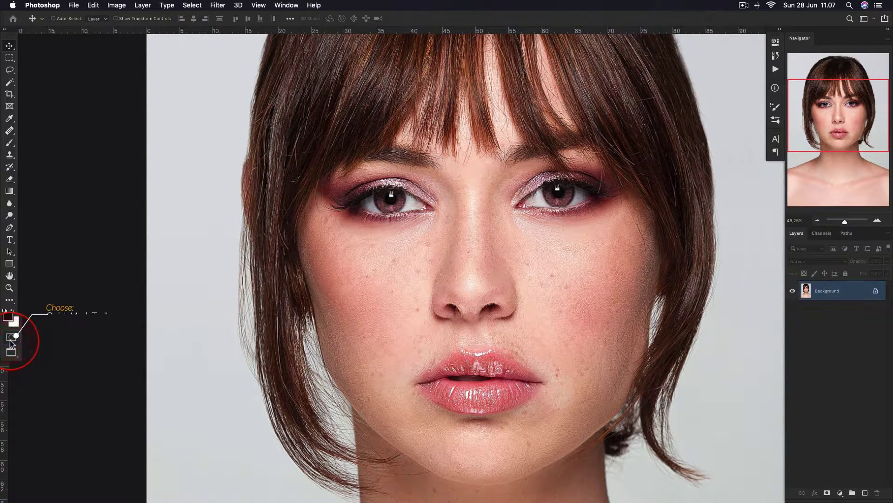
pyautogui.doubleClick(9, 338)
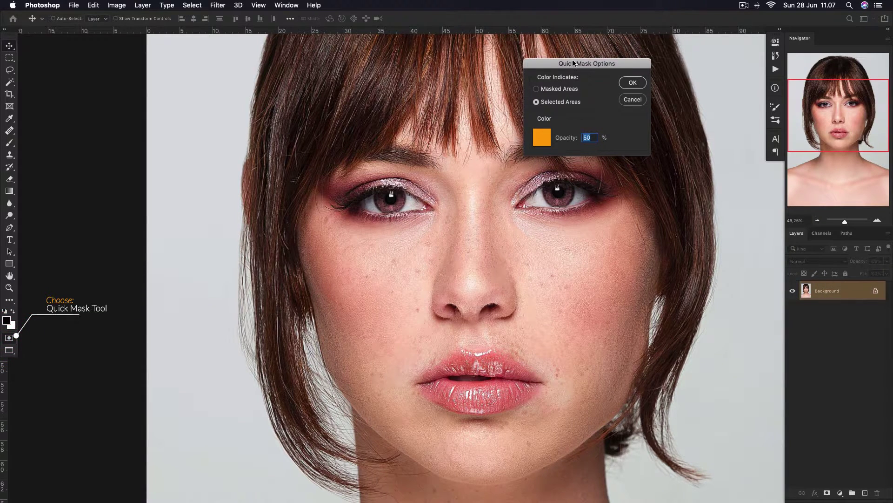
pyautogui.moveTo(569, 67); pyautogui.dragTo(585, 55)
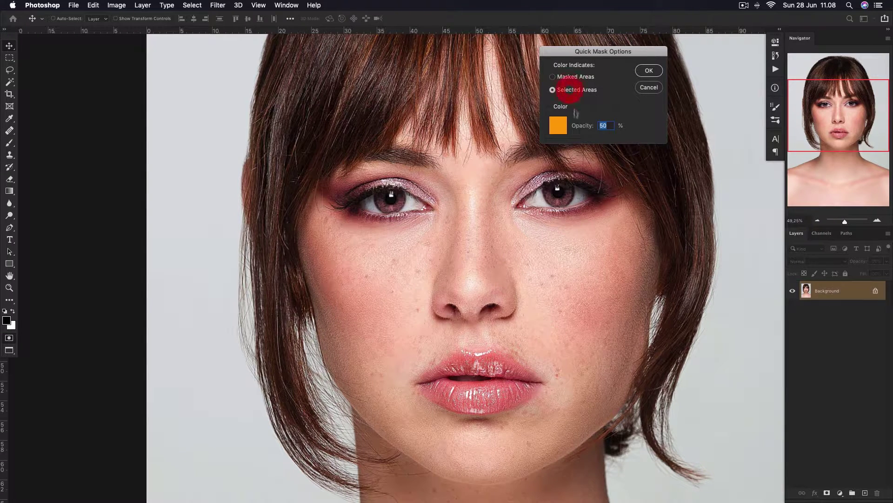
pyautogui.click(561, 123)
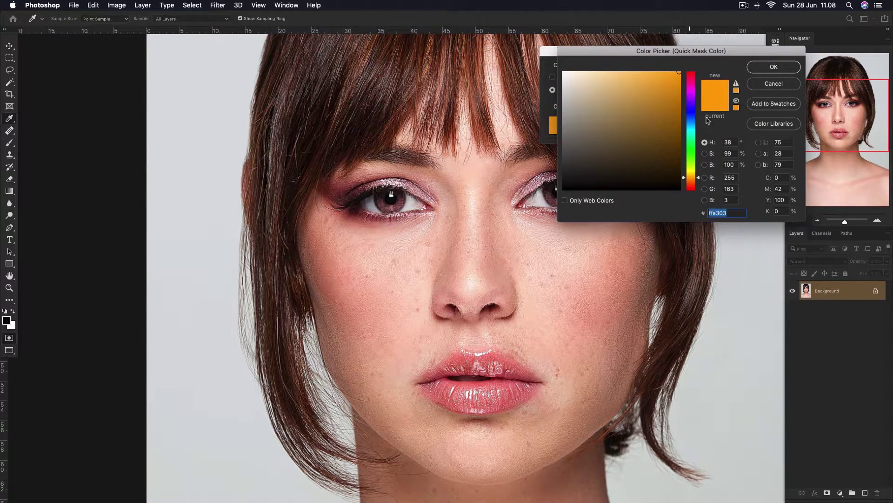
pyautogui.moveTo(689, 121); pyautogui.dragTo(692, 173)
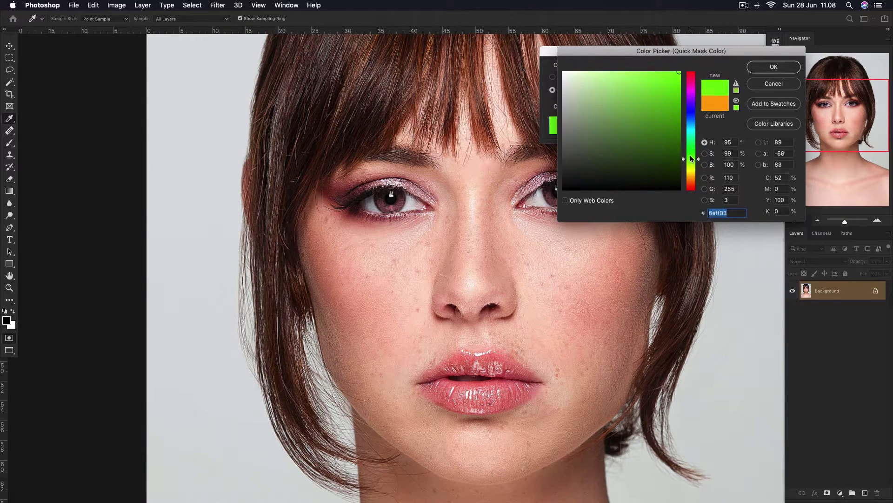
pyautogui.moveTo(693, 174); pyautogui.dragTo(693, 180)
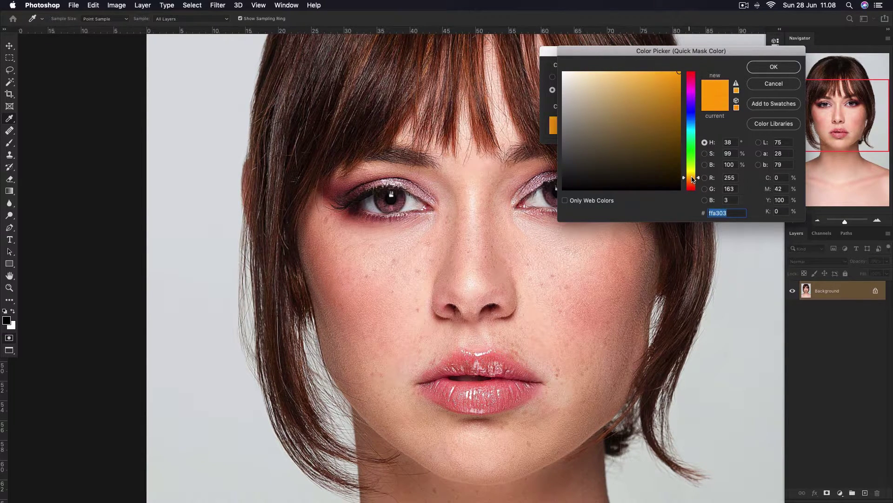
pyautogui.click(774, 67)
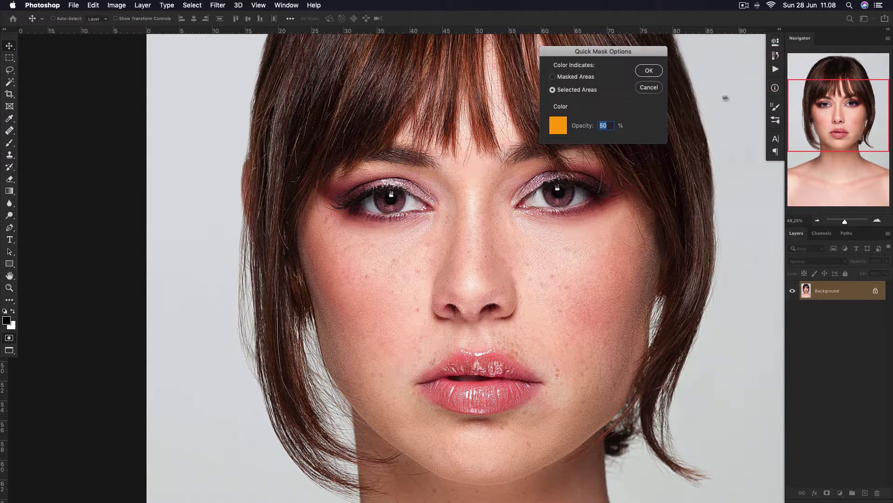
pyautogui.click(649, 70)
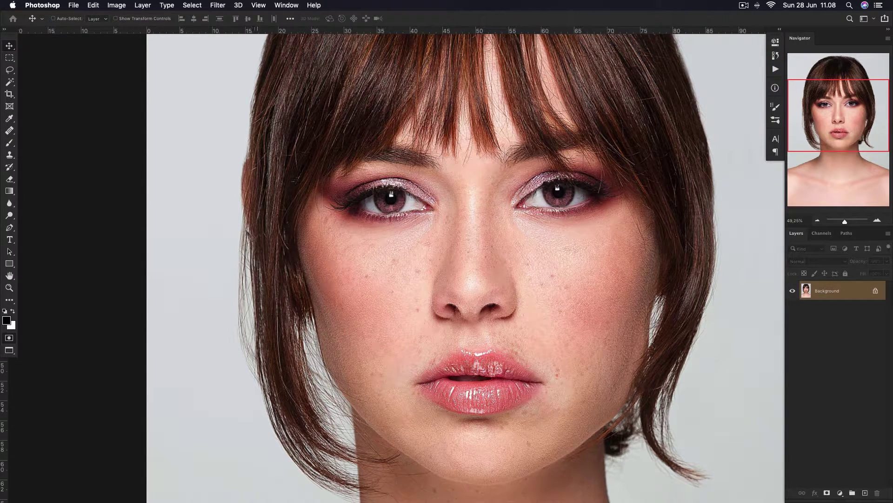
# - Paint the orange quick mask over both irises with the Brush tool
pyautogui.click(9, 142)
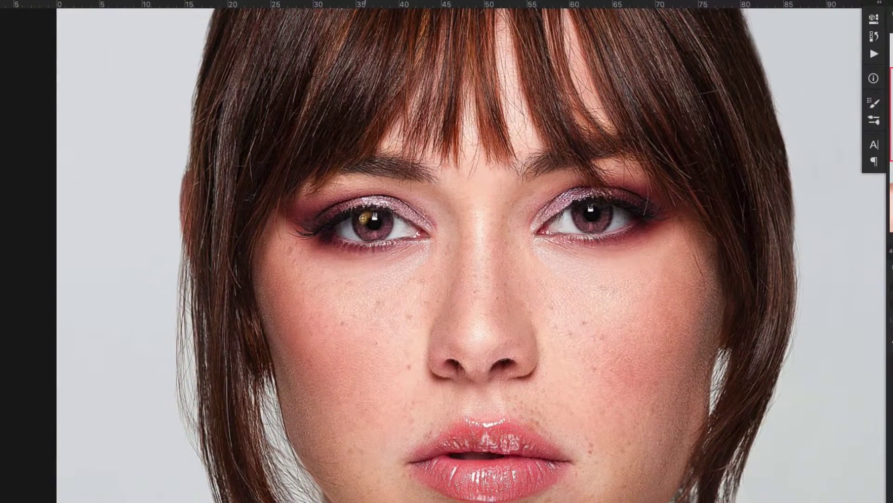
pyautogui.moveTo(362, 228); pyautogui.dragTo(384, 216)
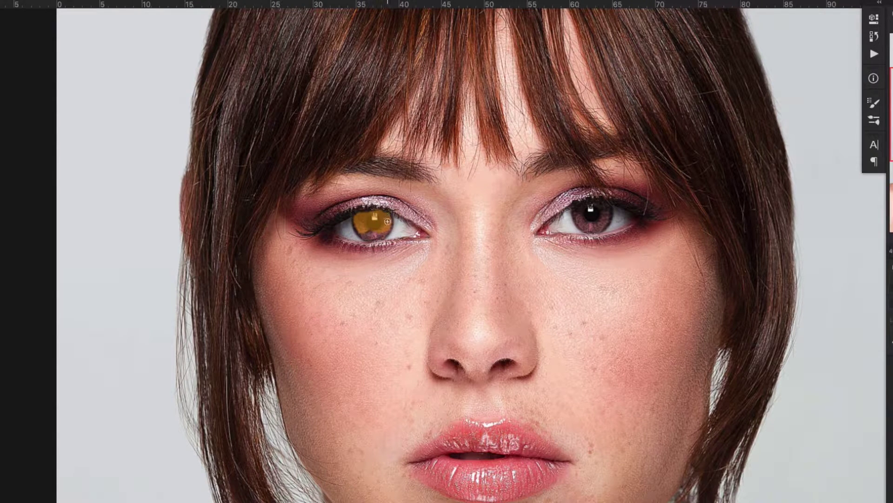
pyautogui.moveTo(380, 234); pyautogui.dragTo(380, 235)
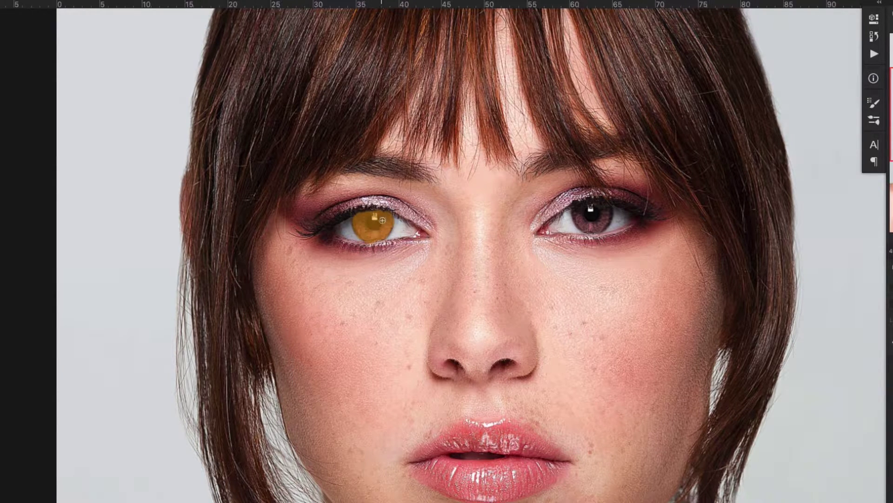
pyautogui.moveTo(592, 218)
pyautogui.mouseDown()
pyautogui.moveTo(582, 212)
pyautogui.moveTo(610, 214)
pyautogui.mouseUp()
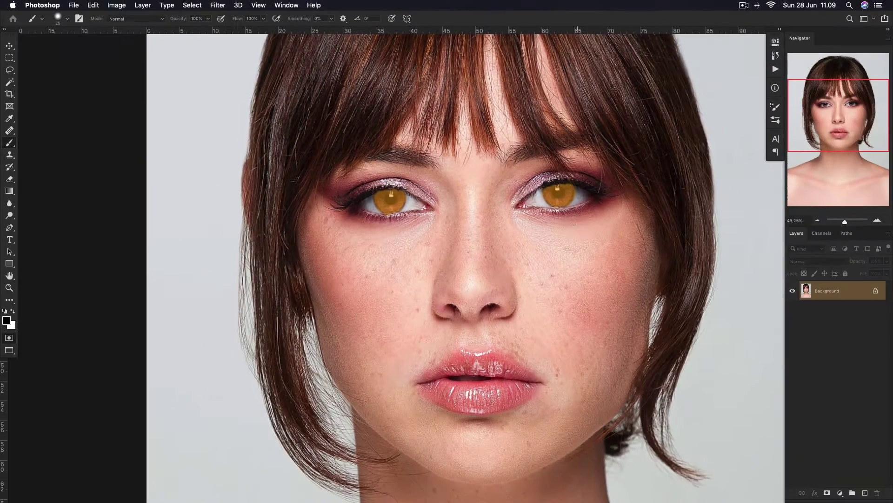
# - Refine the iris mask edges, erasing stray overlay near the right iris, then zoom out
pyautogui.press('x')
pyautogui.scroll(4, 587, 211)
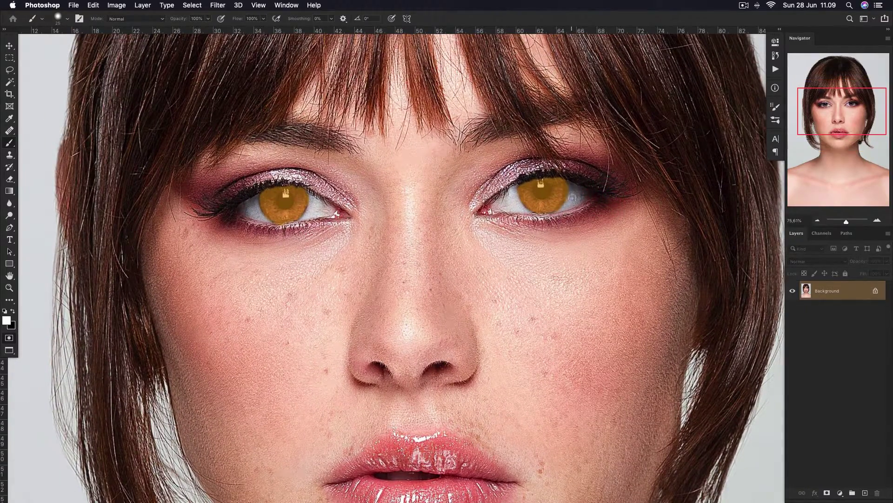
pyautogui.click(568, 206)
pyautogui.press('x')
pyautogui.click(302, 206)
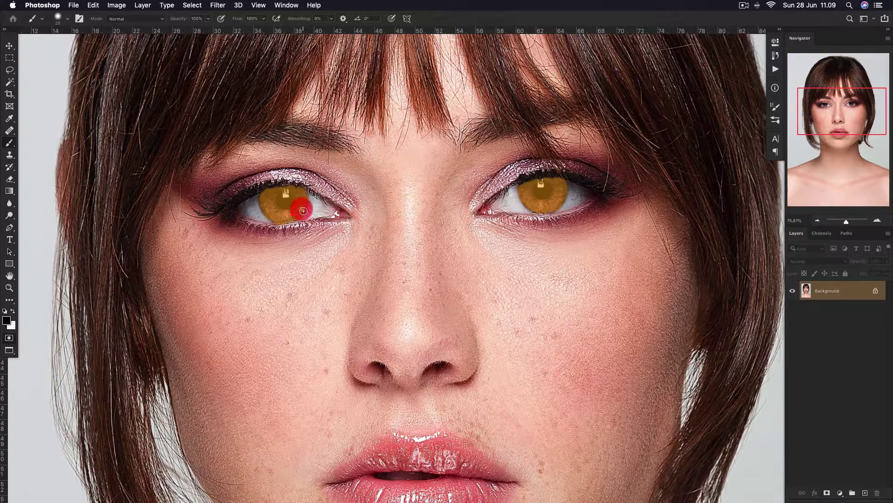
pyautogui.scroll(-3, 398, 260)
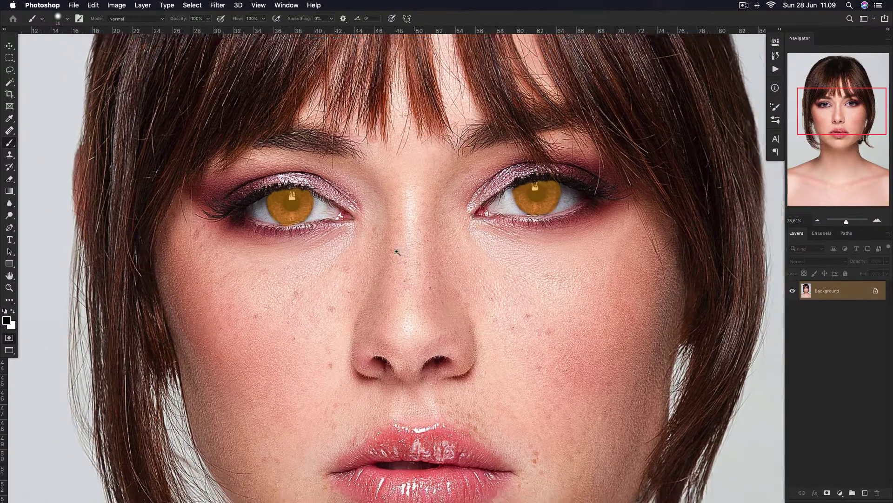
pyautogui.scroll(-2, 382, 257)
pyautogui.scroll(-1, 363, 255)
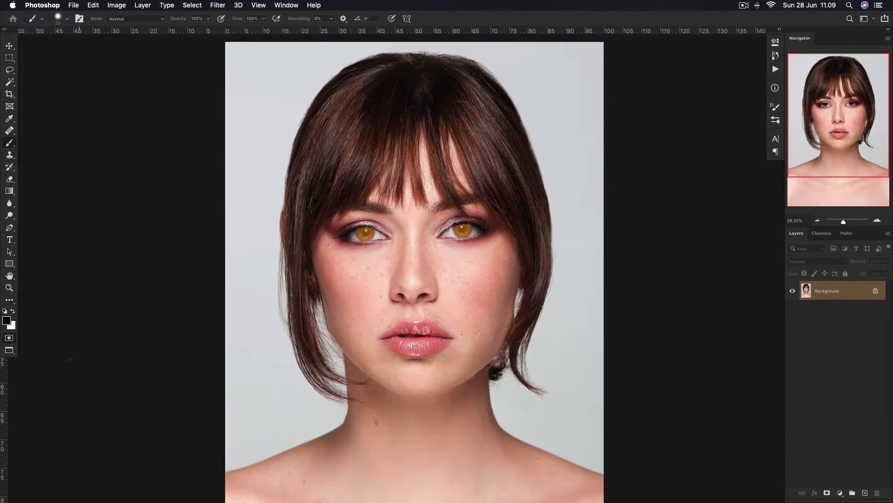
# - Turn the painted irises into a selection and add a Black & White adjustment layer
pyautogui.click(9, 338)
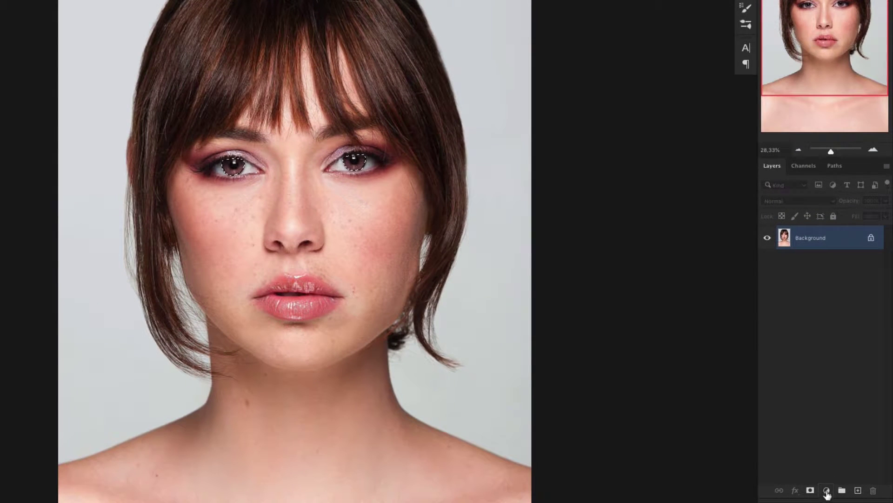
pyautogui.click(827, 490)
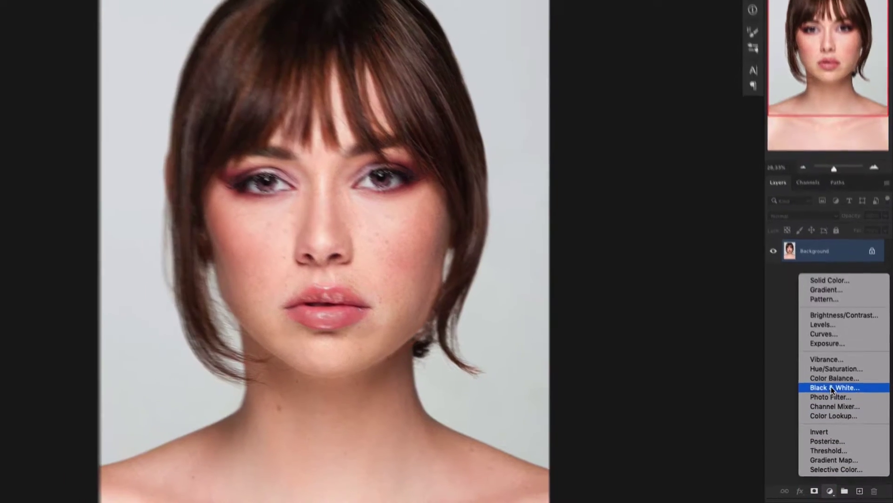
pyautogui.click(828, 382)
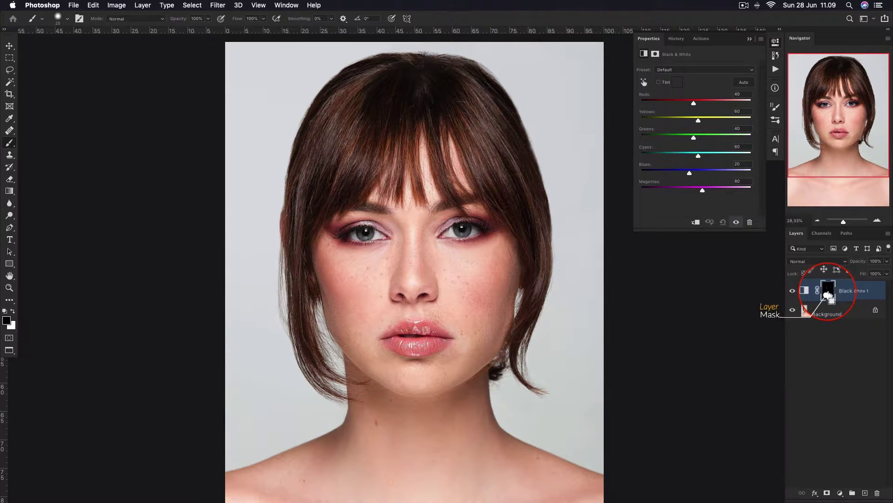
# - Reload the iris mask as a selection and add a Hue/Saturation adjustment layer
pyautogui.keyDown('ctrl'); pyautogui.click(829, 293); pyautogui.keyUp('ctrl')
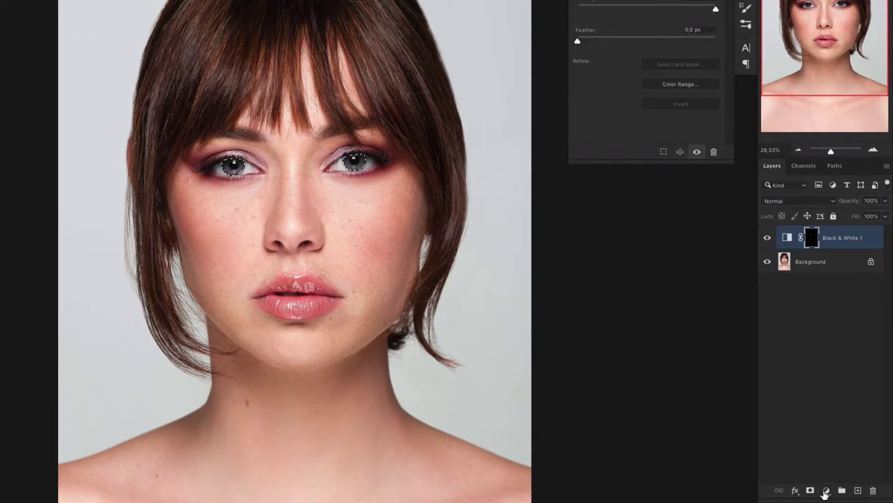
pyautogui.click(826, 491)
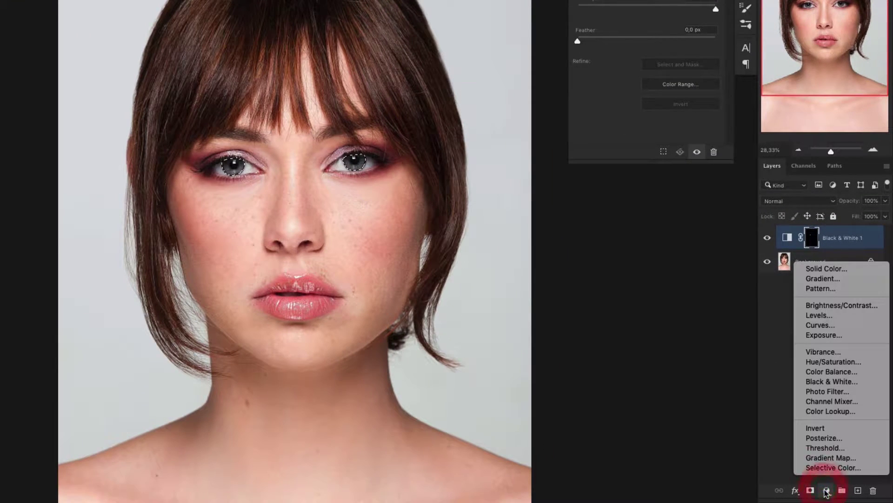
pyautogui.click(824, 363)
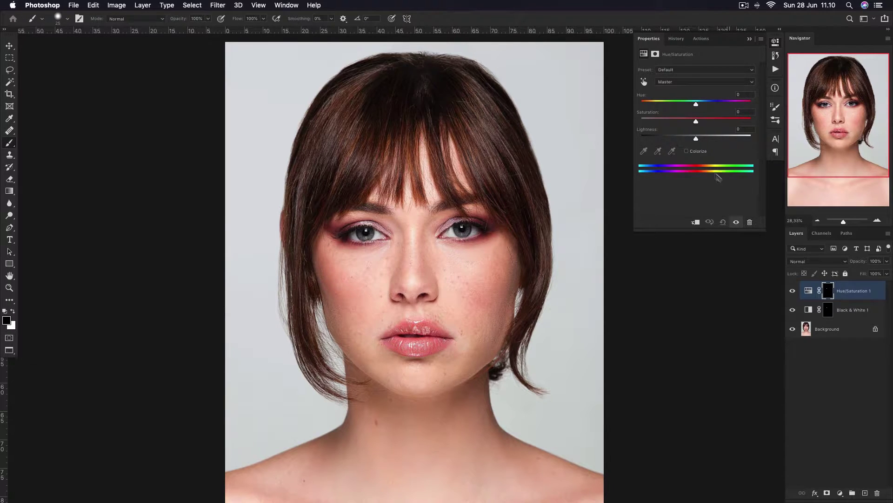
# - Colorize the Hue/Saturation layer at hue 218, saturation 16, lightness -24
pyautogui.click(687, 151)
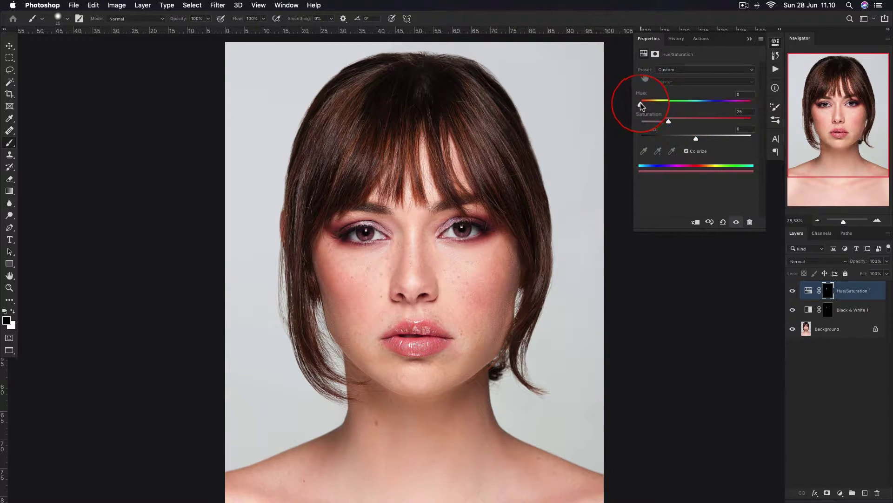
pyautogui.moveTo(640, 104)
pyautogui.mouseDown()
pyautogui.moveTo(723, 103)
pyautogui.moveTo(662, 117)
pyautogui.moveTo(714, 118)
pyautogui.moveTo(636, 108)
pyautogui.moveTo(708, 110)
pyautogui.mouseUp()
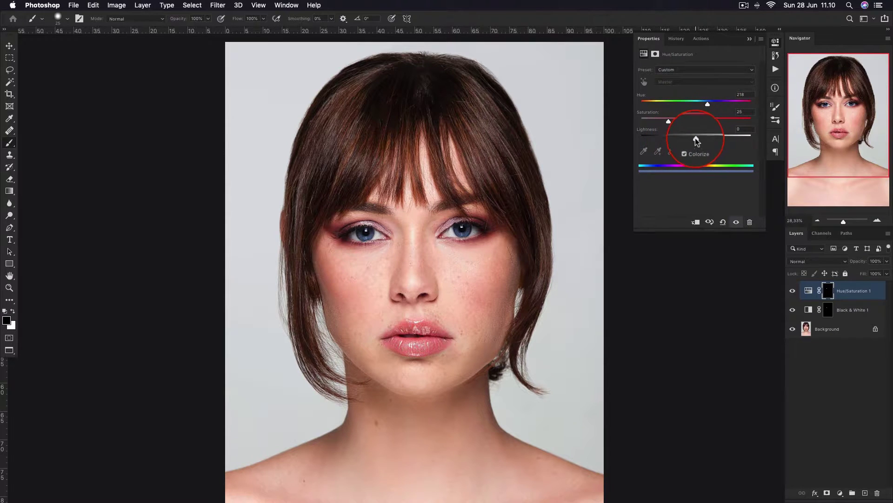
pyautogui.moveTo(697, 140); pyautogui.dragTo(685, 139)
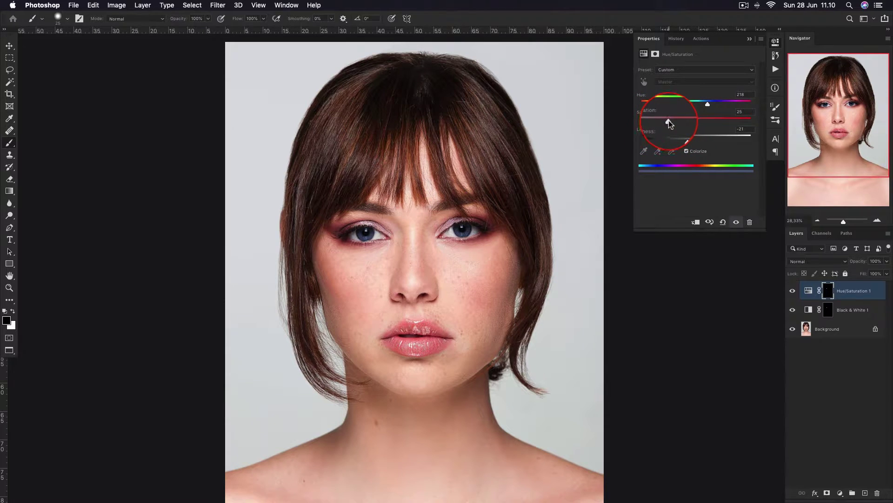
pyautogui.moveTo(671, 122)
pyautogui.mouseDown()
pyautogui.moveTo(659, 123)
pyautogui.moveTo(683, 139)
pyautogui.mouseUp()
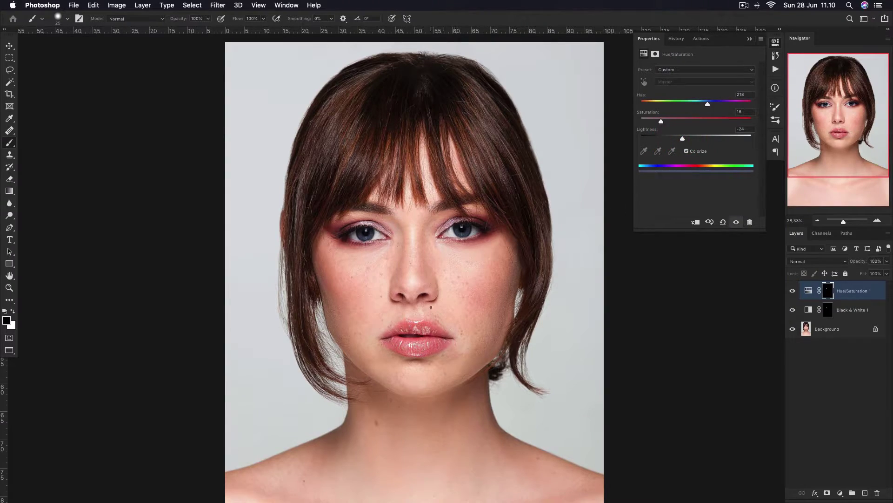
pyautogui.moveTo(453, 232); pyautogui.dragTo(527, 235)
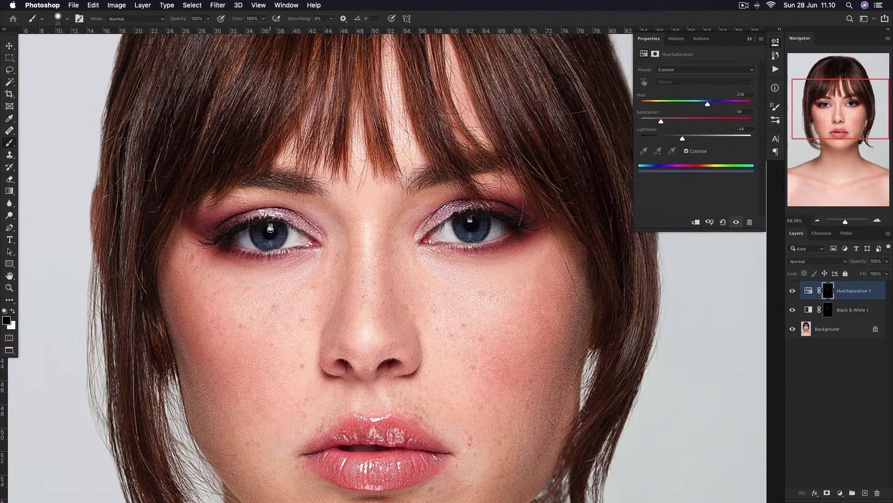
# - Preview the iris mask, load it as a selection and add a Levels adjustment layer
pyautogui.press('\\')
pyautogui.press('\\')
pyautogui.keyDown('ctrl'); pyautogui.click(829, 291); pyautogui.keyUp('ctrl')
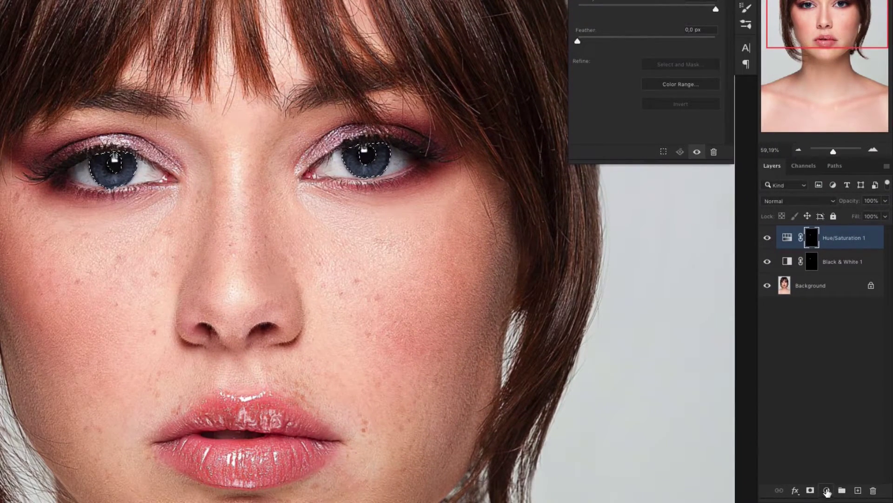
pyautogui.click(828, 489)
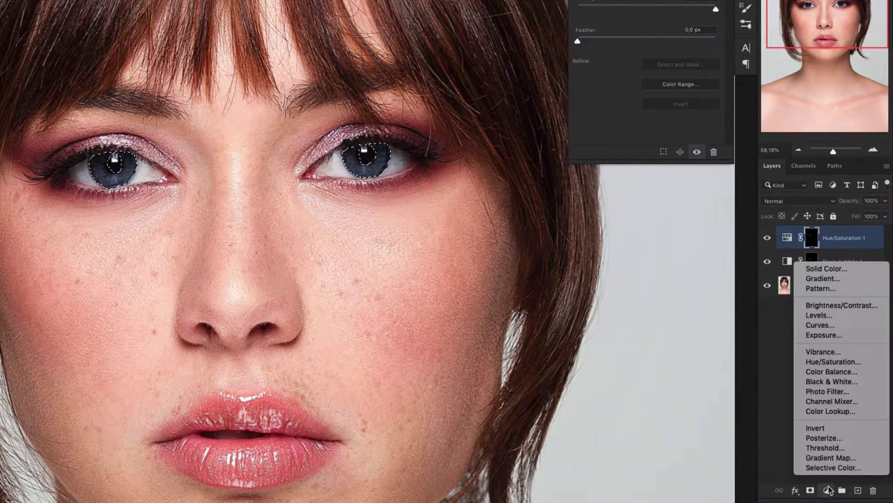
pyautogui.click(819, 315)
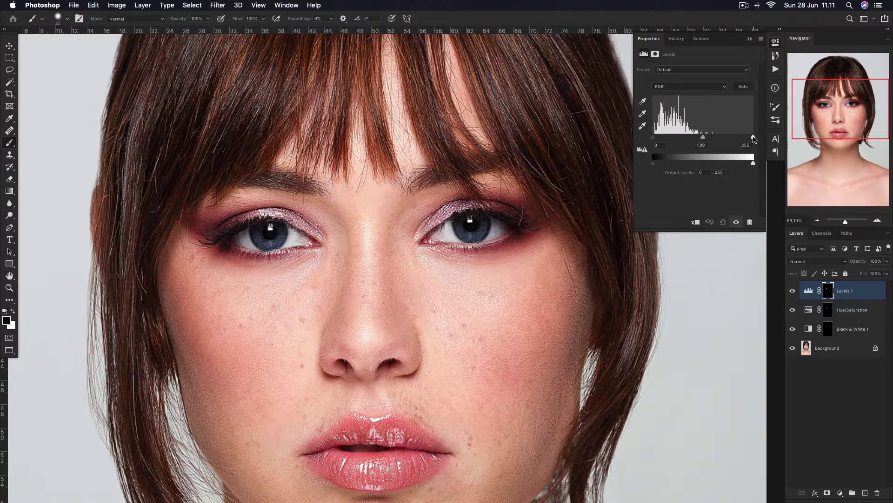
# - Lower the Levels white input to 156 to brighten the irises
pyautogui.moveTo(754, 138); pyautogui.dragTo(683, 141)
pyautogui.click(688, 141)
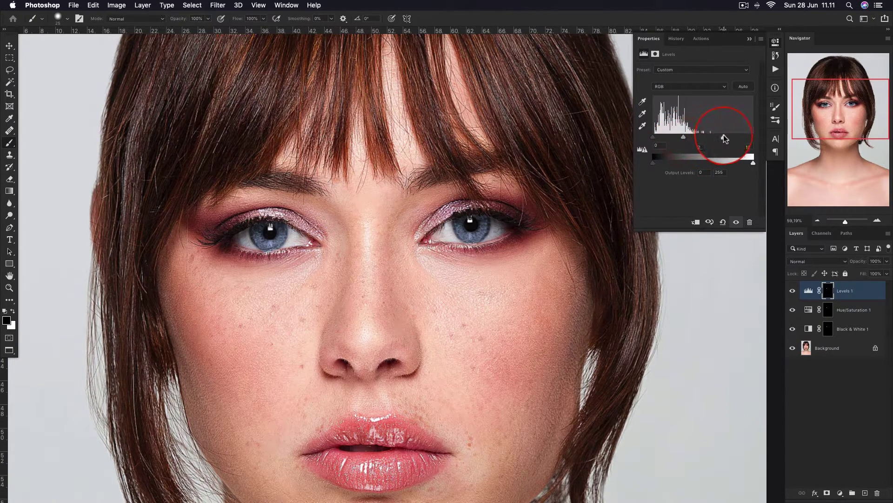
pyautogui.moveTo(724, 137); pyautogui.dragTo(714, 139)
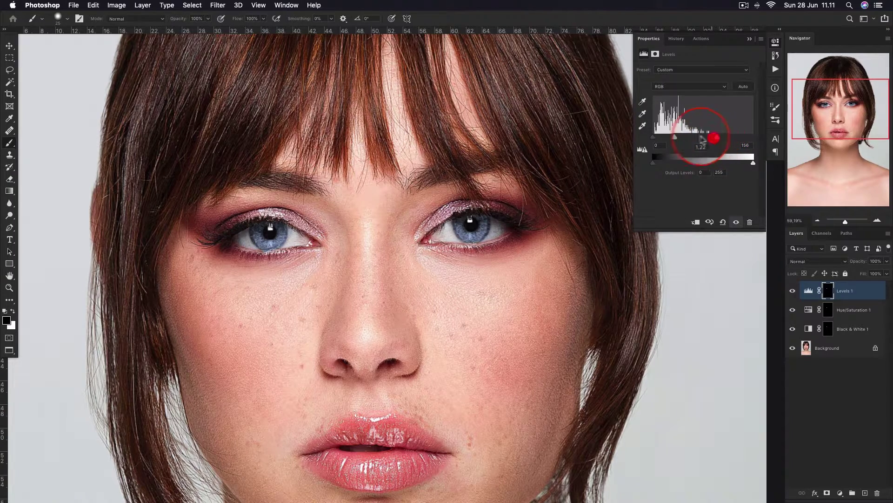
pyautogui.click(679, 140)
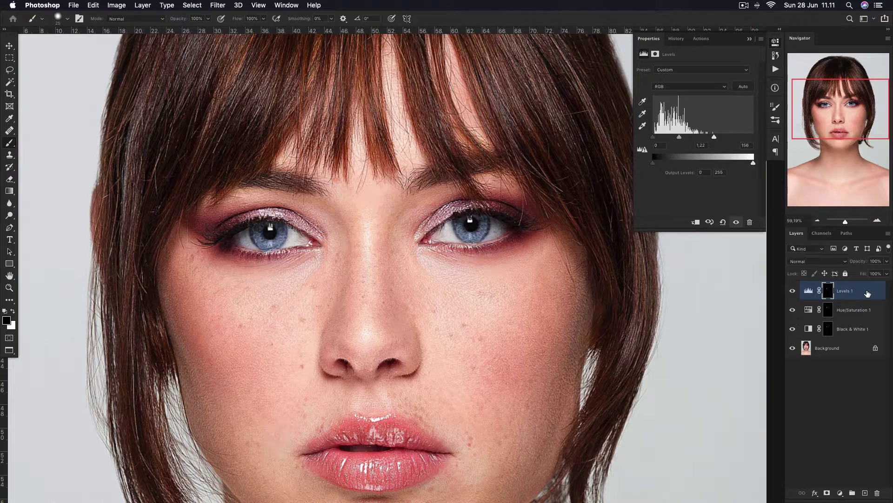
# - Split Levels 1's Underlying Layer black slider to 26/142 and set its opacity to 93%
pyautogui.rightClick(869, 292)
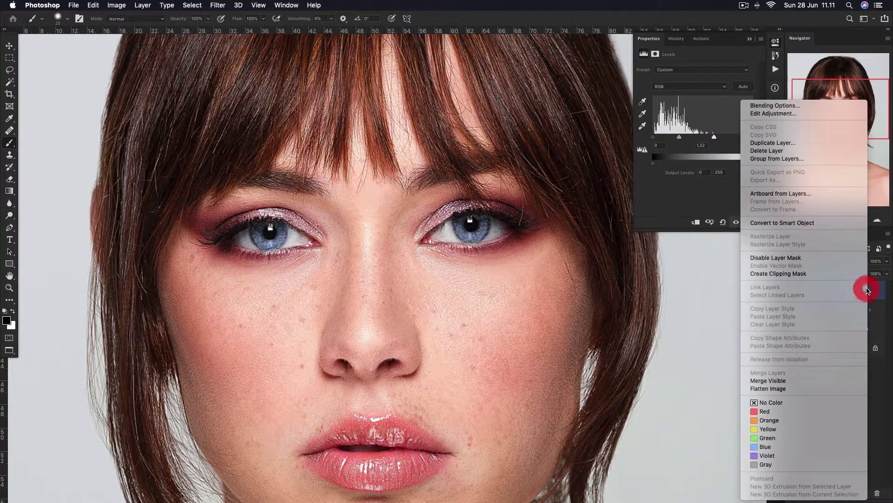
pyautogui.click(814, 106)
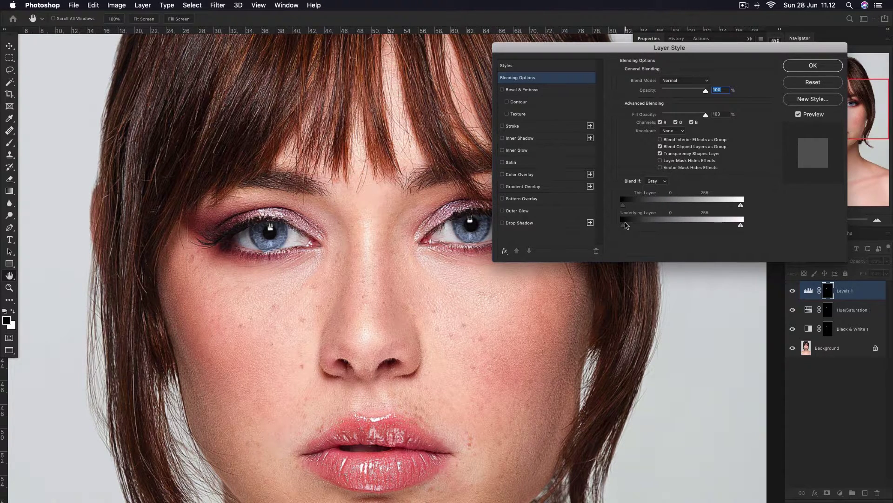
pyautogui.click(625, 228)
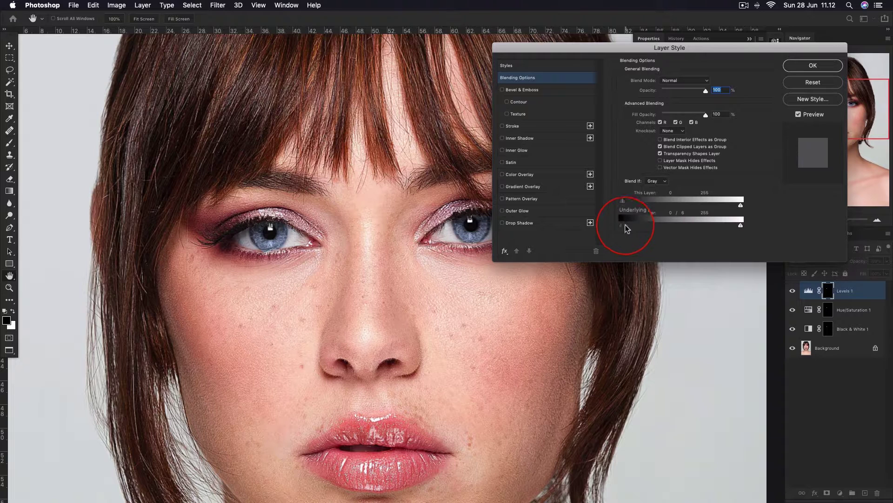
pyautogui.moveTo(626, 225); pyautogui.dragTo(641, 224)
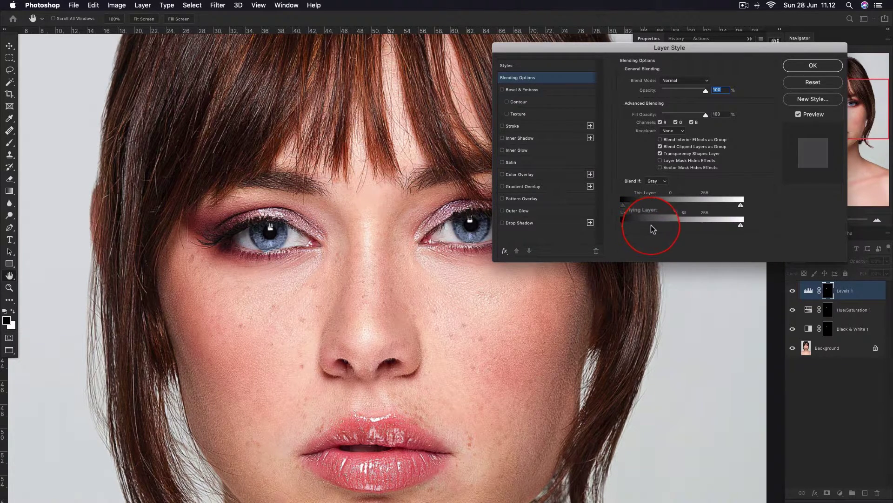
pyautogui.moveTo(641, 224); pyautogui.dragTo(689, 227)
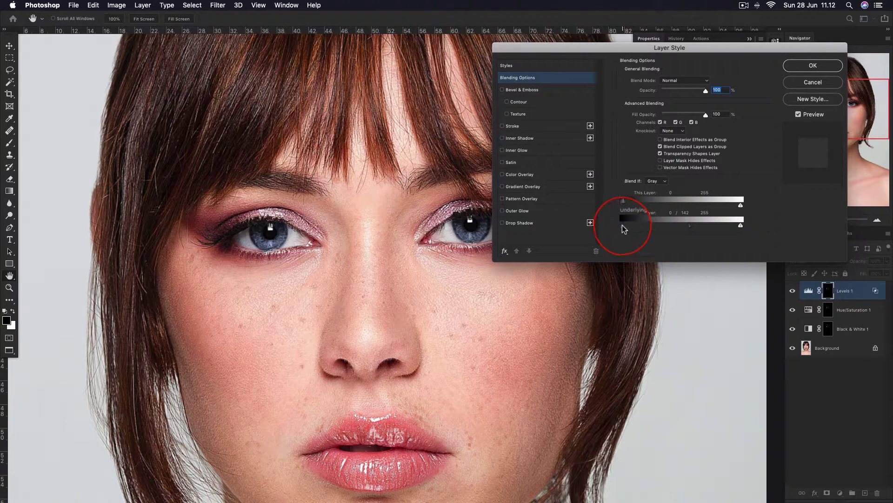
pyautogui.moveTo(623, 227); pyautogui.dragTo(635, 229)
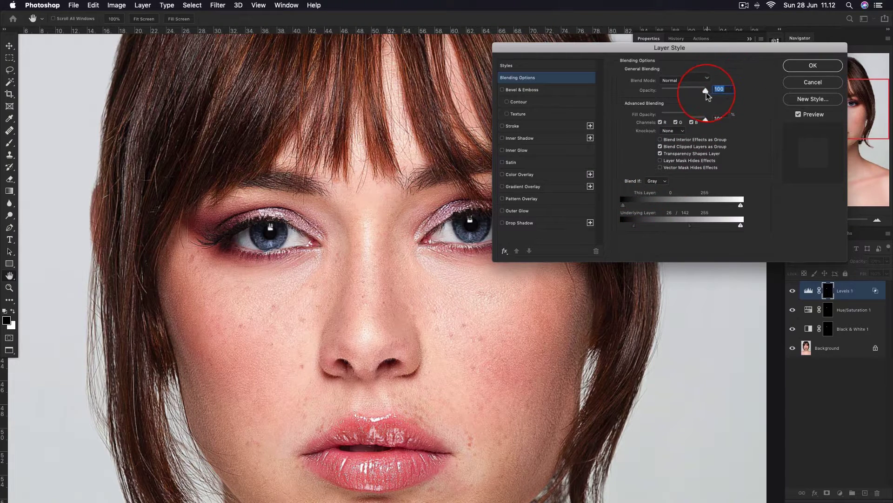
pyautogui.moveTo(706, 93); pyautogui.dragTo(699, 93)
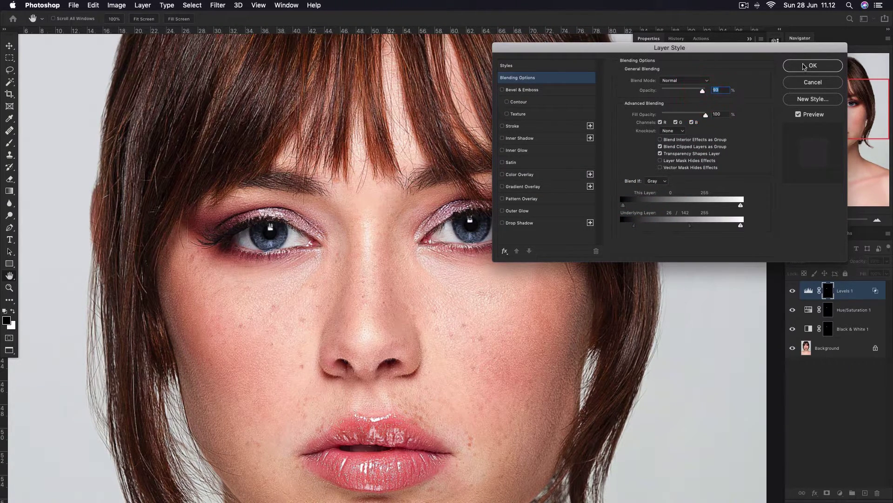
pyautogui.click(801, 66)
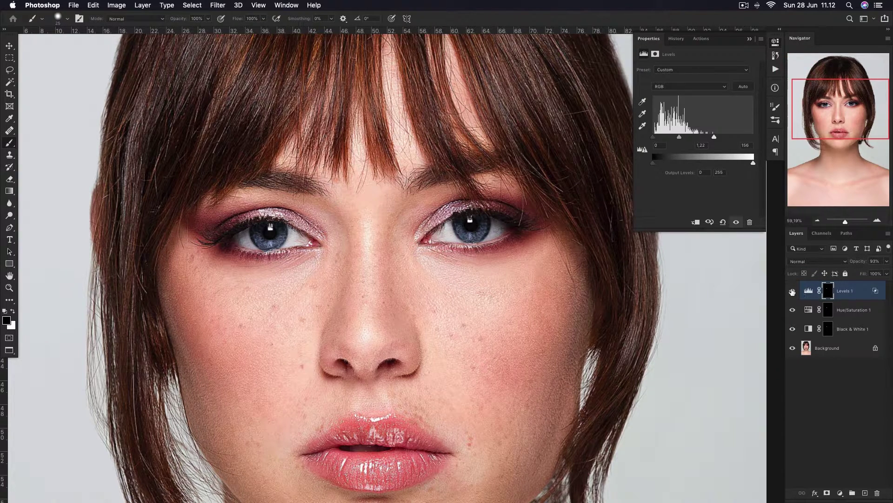
# - Compare the eyes with Levels toggled, then raise the Levels midtones to 1.48
pyautogui.click(792, 291)
pyautogui.click(792, 291)
pyautogui.click(811, 290)
pyautogui.moveTo(676, 137); pyautogui.dragTo(672, 137)
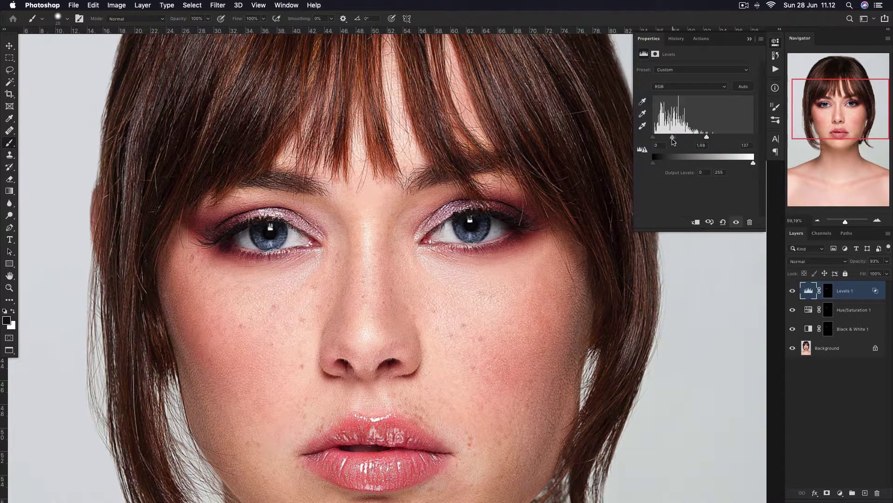
# - Retune the iris tint to hue 215, saturation 23, lightness -28 and view the whole face
pyautogui.click(807, 311)
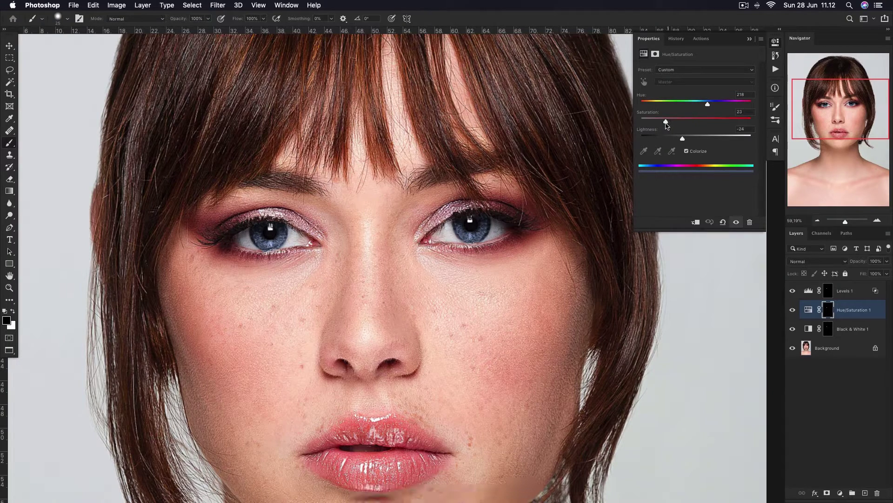
pyautogui.moveTo(707, 103); pyautogui.dragTo(706, 104)
pyautogui.click(680, 140)
pyautogui.click(775, 43)
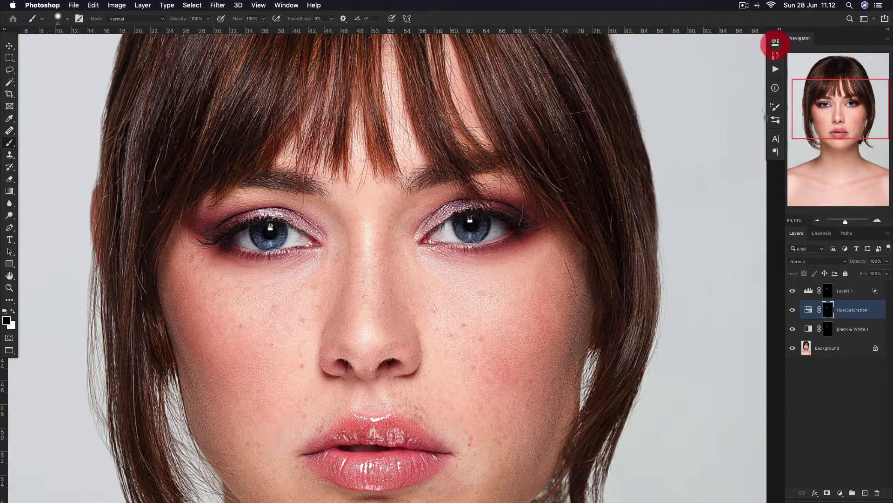
pyautogui.moveTo(568, 315); pyautogui.dragTo(454, 293)
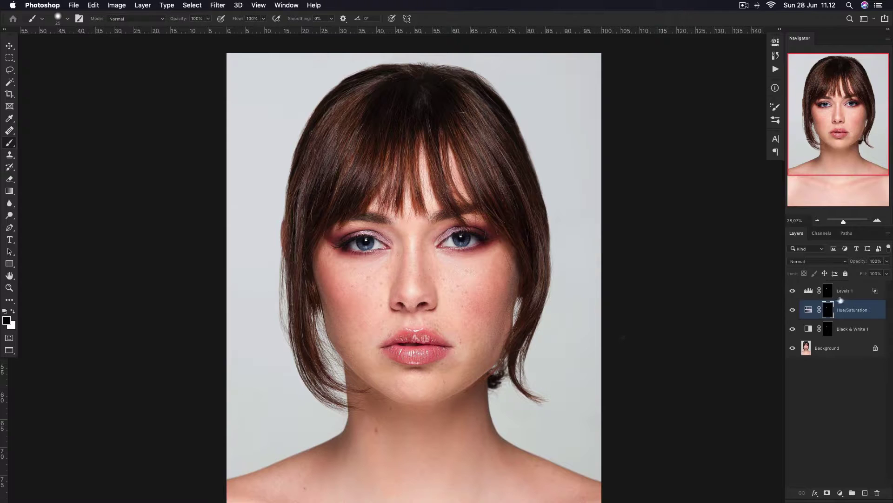
# - Group Levels 1, Hue/Saturation 1 and Black & White 1 into Group 1
pyautogui.click(845, 289)
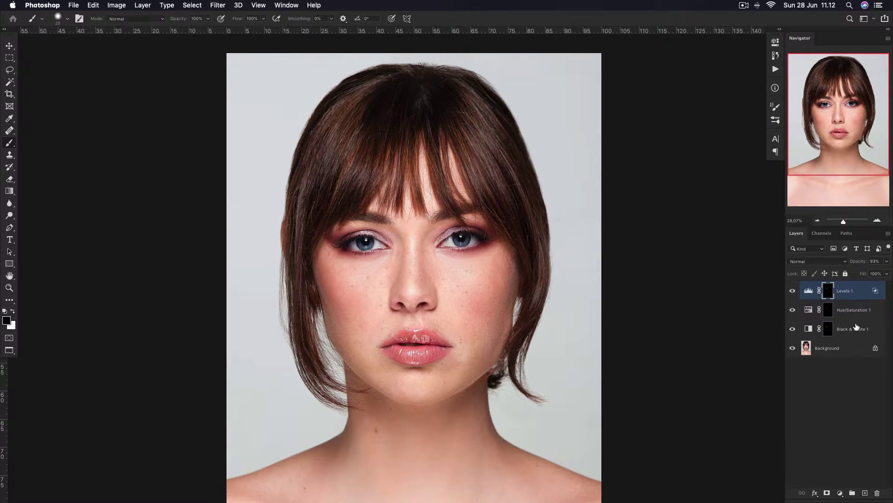
pyautogui.press('shift')
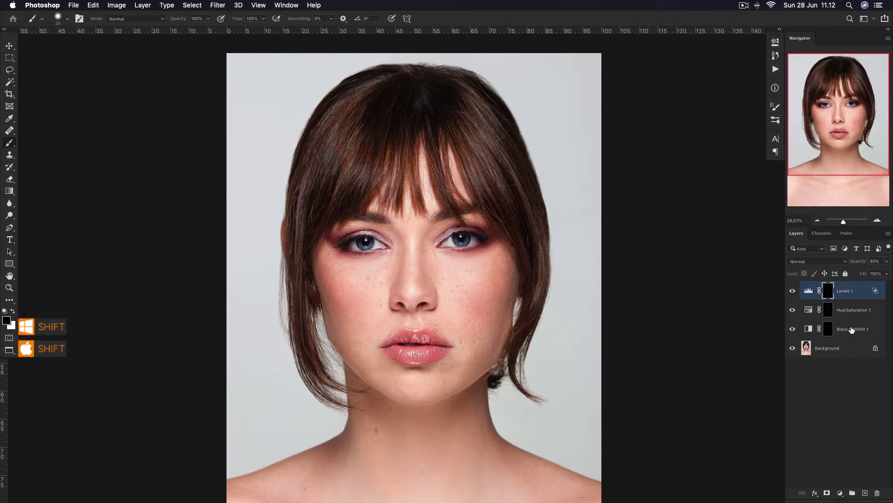
pyautogui.keyDown('shift'); pyautogui.click(852, 330); pyautogui.keyUp('shift')
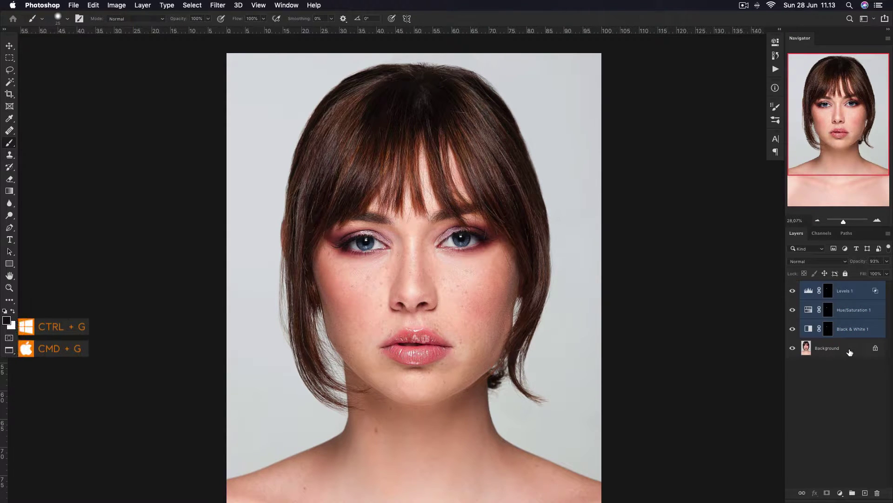
pyautogui.hotkey('ctrl', 'g')
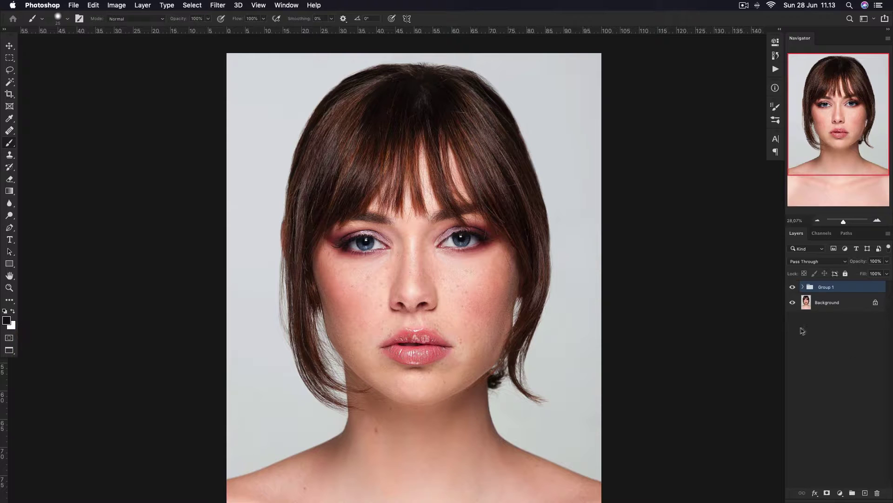
# - Toggle Group 1 to compare before and after, then switch to Sample 2.jpg
pyautogui.click(793, 287)
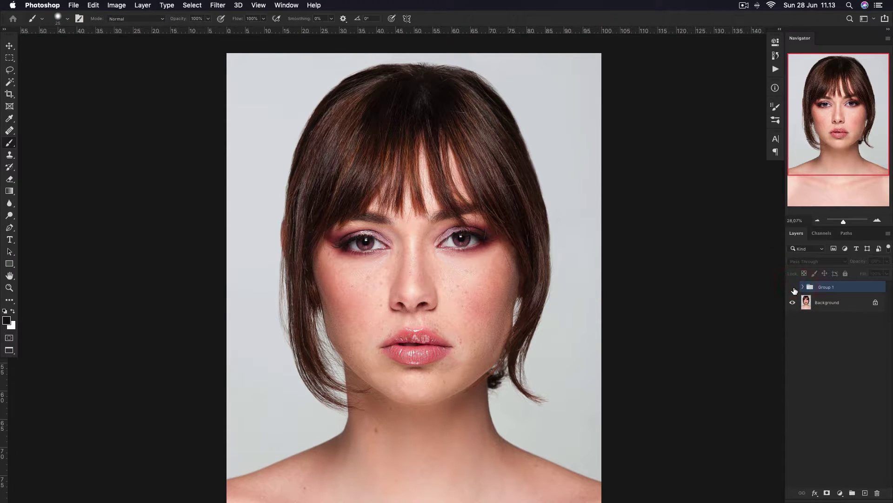
pyautogui.click(793, 287)
pyautogui.click(792, 287)
pyautogui.click(293, 6)
pyautogui.click(319, 384)
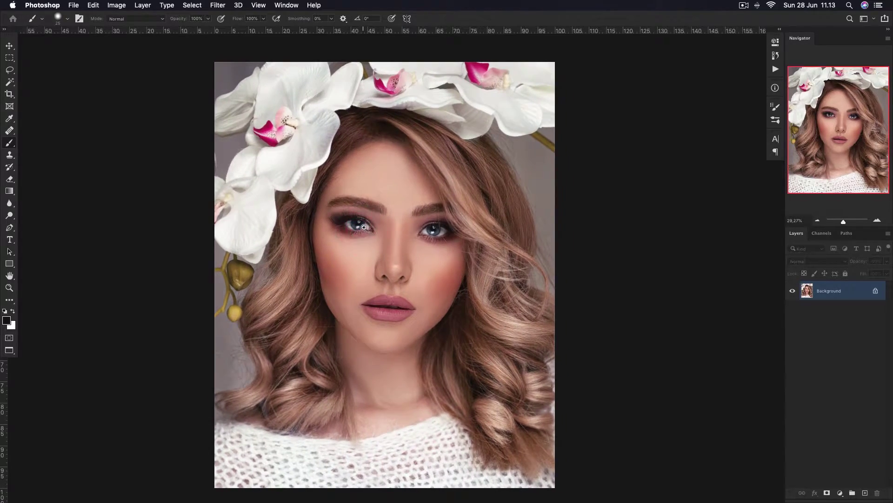
# - Zoom in, quick-mask both irises of the orchid-crowned portrait, and convert them to a selection
pyautogui.scroll(5, 365, 226)
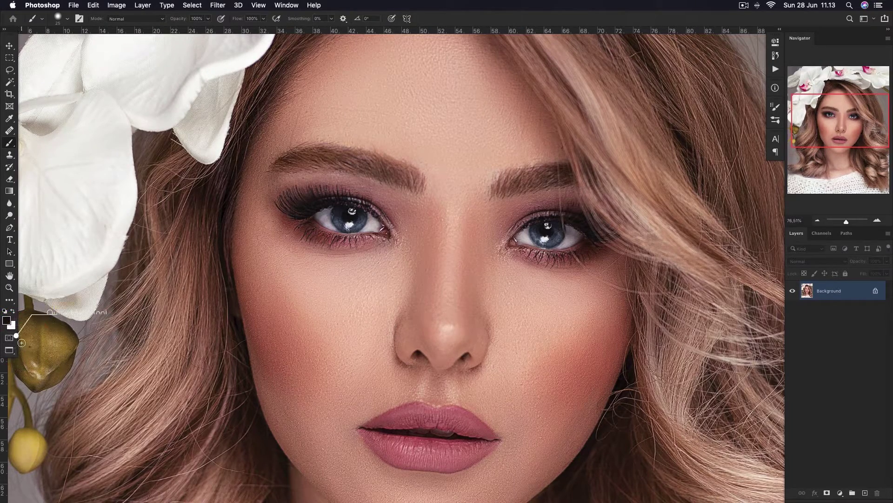
pyautogui.press('q')
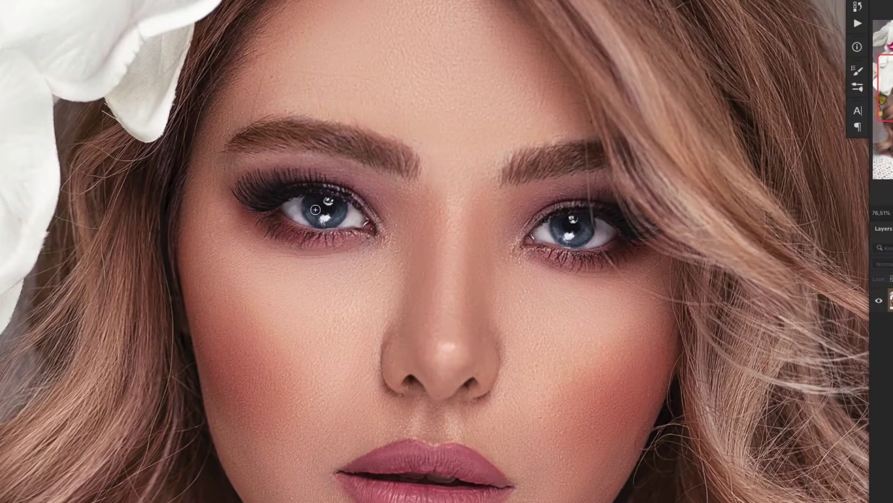
pyautogui.moveTo(314, 204)
pyautogui.mouseDown()
pyautogui.moveTo(312, 213)
pyautogui.moveTo(325, 204)
pyautogui.moveTo(343, 209)
pyautogui.mouseUp()
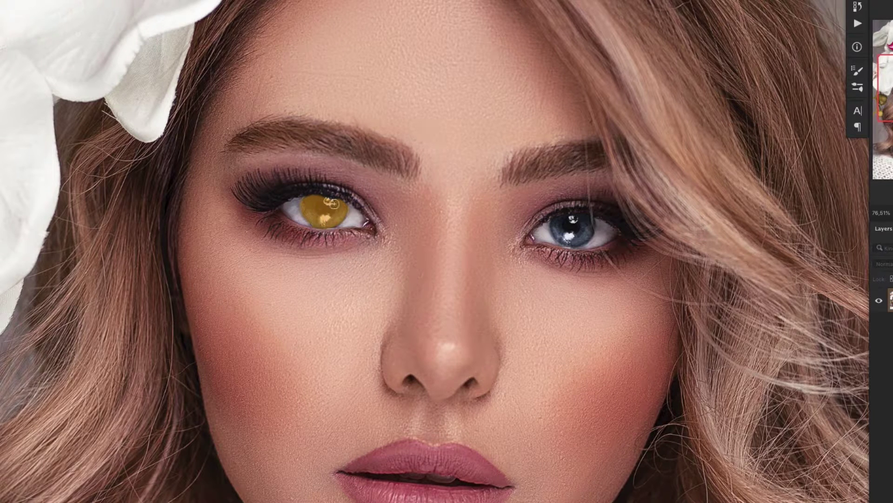
pyautogui.moveTo(572, 227)
pyautogui.mouseDown()
pyautogui.moveTo(563, 225)
pyautogui.moveTo(586, 220)
pyautogui.moveTo(577, 235)
pyautogui.moveTo(558, 230)
pyautogui.mouseUp()
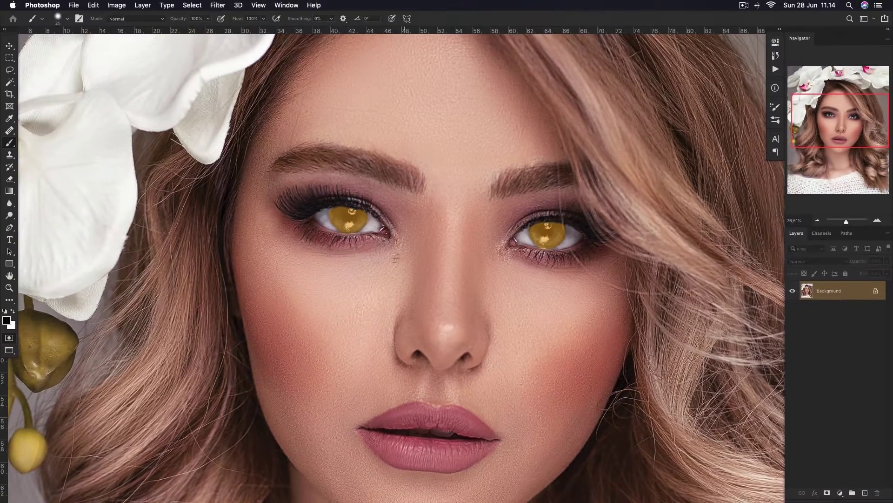
pyautogui.click(8, 337)
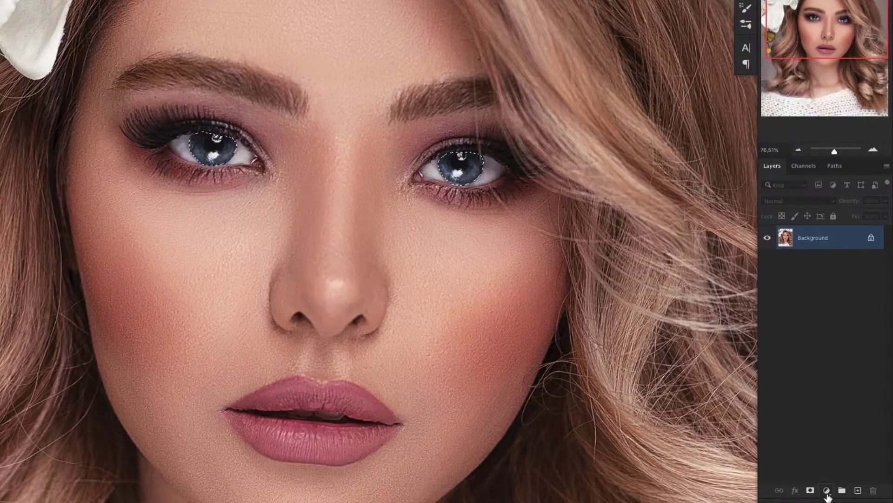
# - Add a masked Black & White layer greying the irises and reload the iris selection from its mask
pyautogui.click(827, 492)
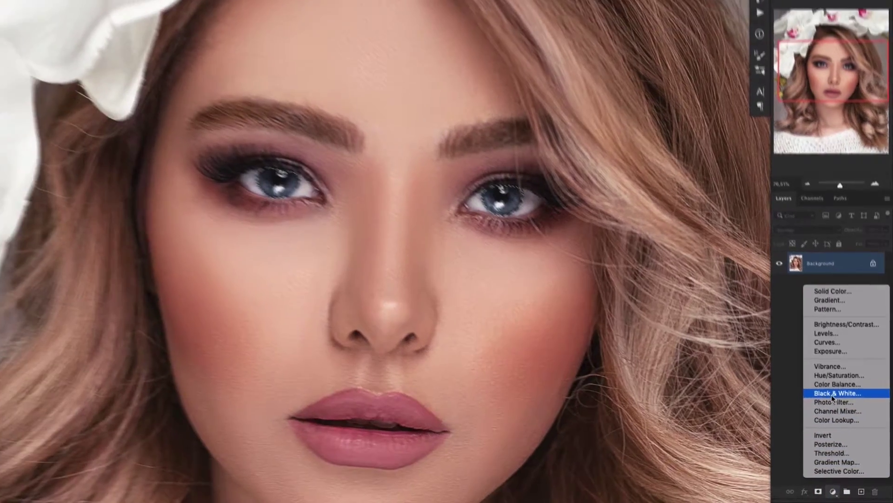
pyautogui.click(837, 410)
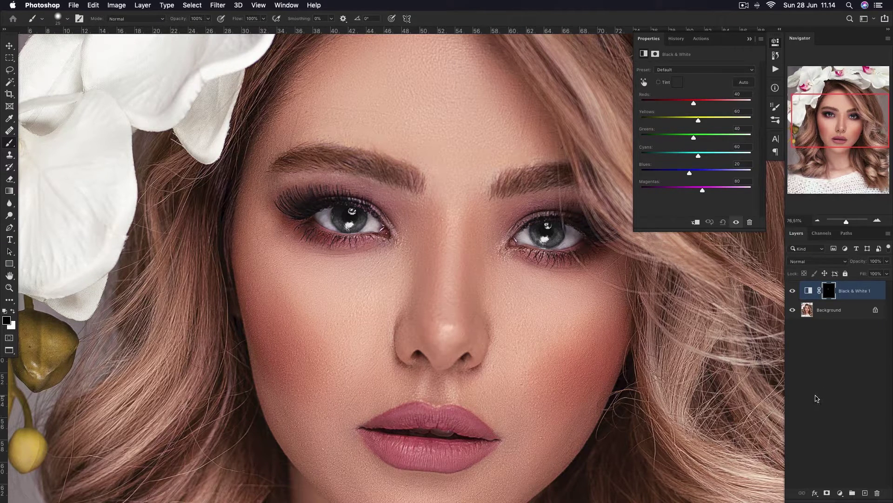
pyautogui.keyDown('super'); pyautogui.click(829, 293); pyautogui.keyUp('super')
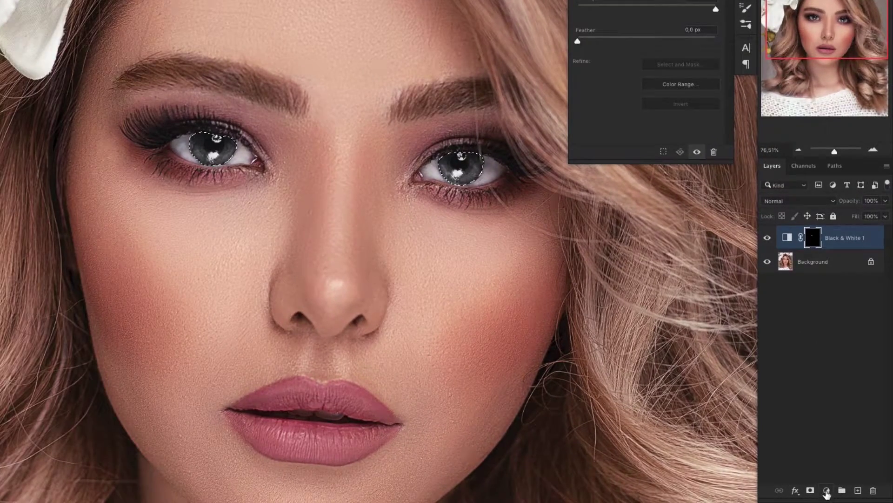
pyautogui.click(827, 491)
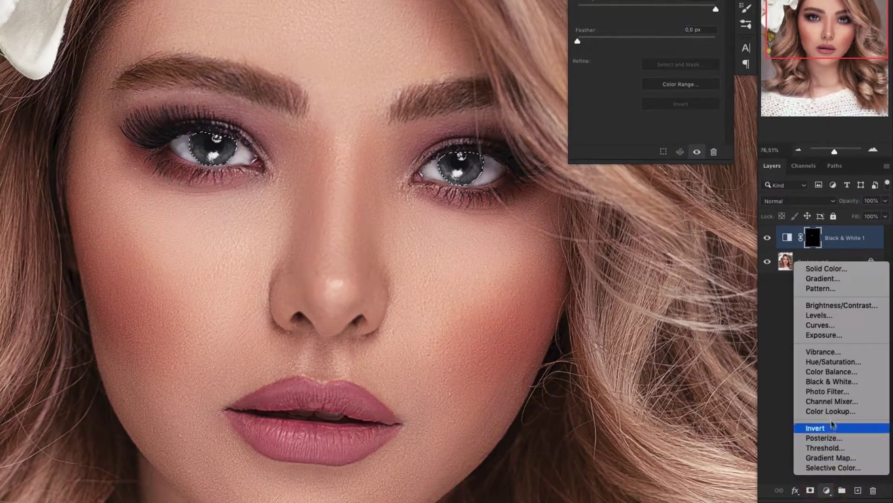
# - Add a colourized Hue/Saturation layer tinted reddish-brown with Saturation 26 and Lightness -21
pyautogui.click(835, 362)
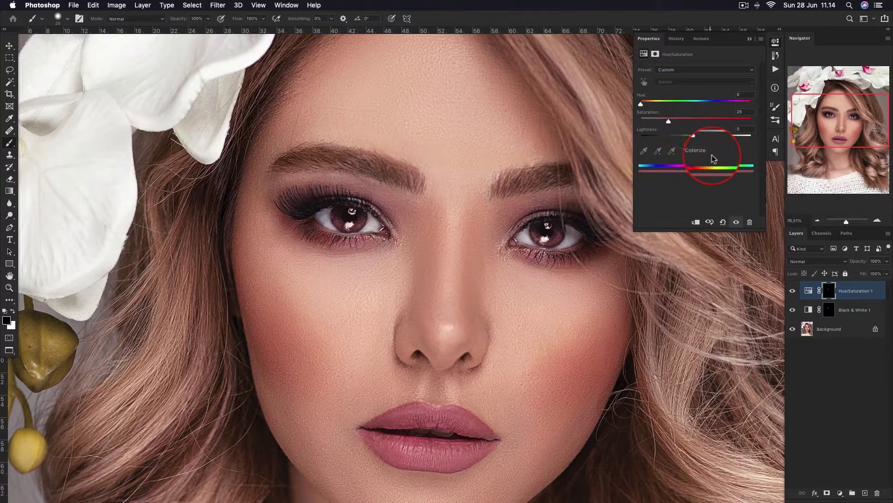
pyautogui.moveTo(642, 103); pyautogui.dragTo(732, 105)
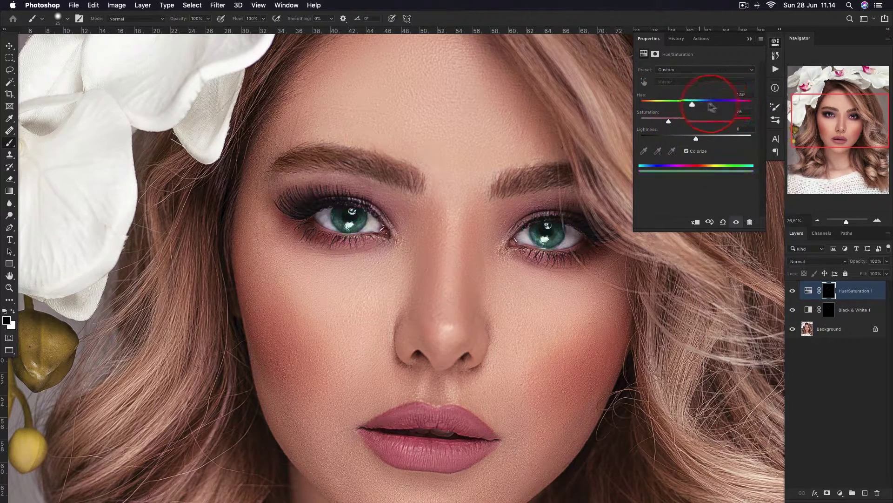
pyautogui.moveTo(732, 106)
pyautogui.mouseDown()
pyautogui.moveTo(750, 109)
pyautogui.moveTo(641, 104)
pyautogui.mouseUp()
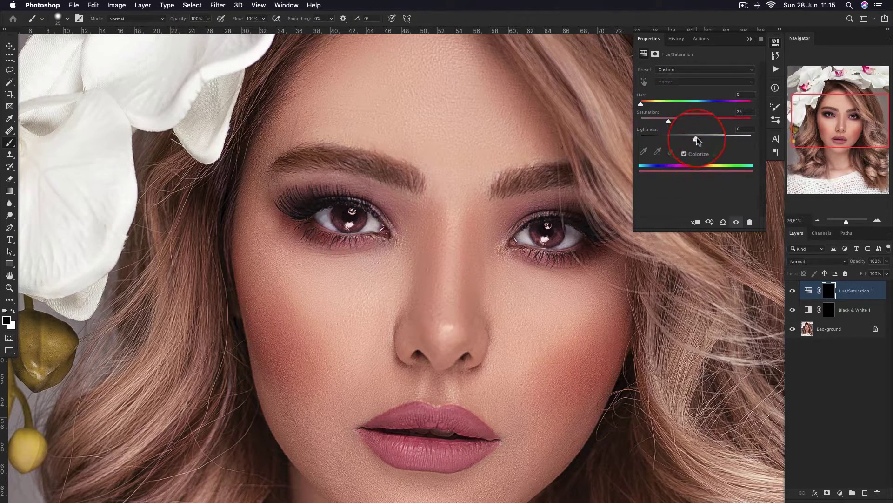
pyautogui.moveTo(696, 138); pyautogui.dragTo(668, 122)
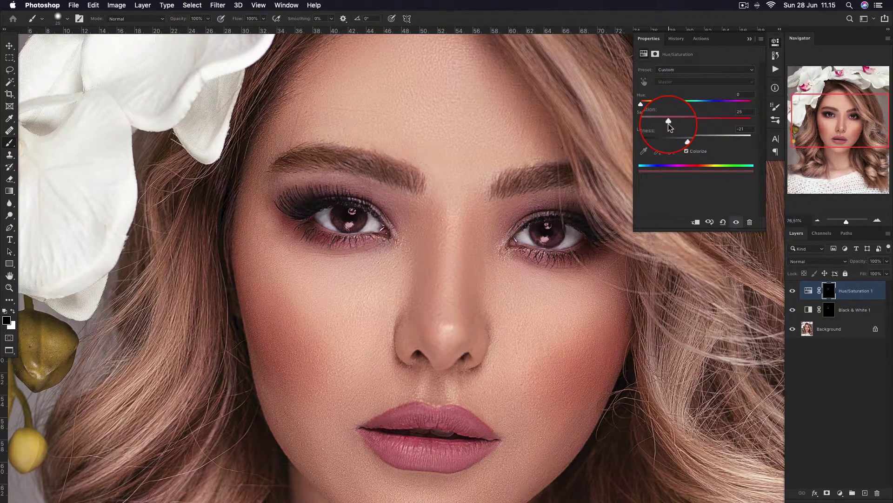
pyautogui.moveTo(669, 123); pyautogui.dragTo(666, 127)
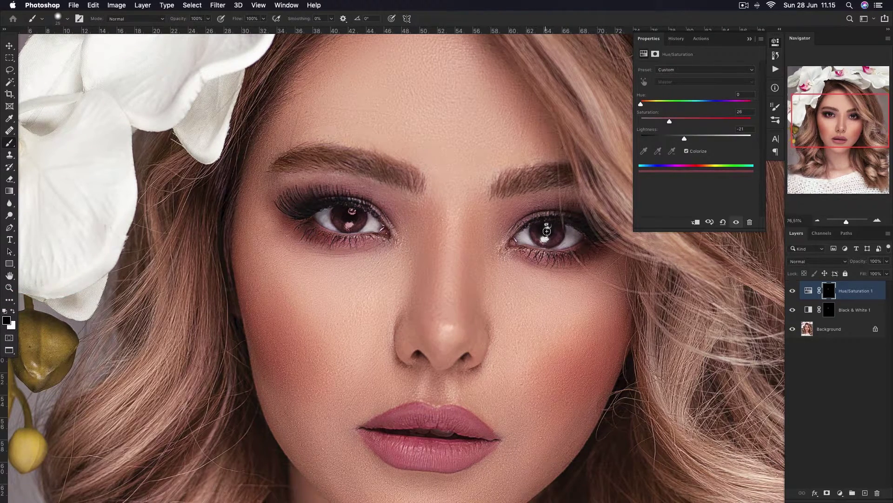
# - Paint both irises onto the Hue/Saturation mask and reload the iris selection from it
pyautogui.moveTo(544, 228); pyautogui.dragTo(546, 230)
pyautogui.moveTo(353, 219); pyautogui.dragTo(350, 222)
pyautogui.keyDown('super'); pyautogui.click(828, 292); pyautogui.keyUp('super')
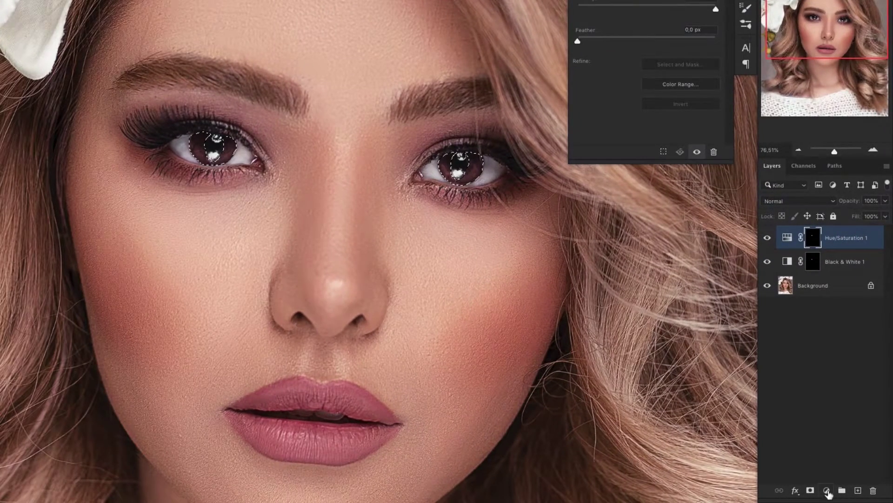
# - Add a Levels layer for the irises with the white input lowered to about 171
pyautogui.click(827, 491)
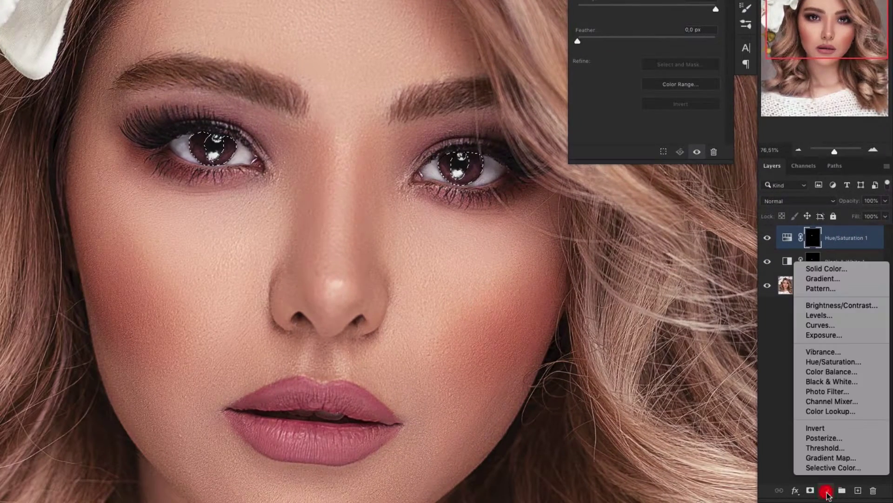
pyautogui.click(837, 317)
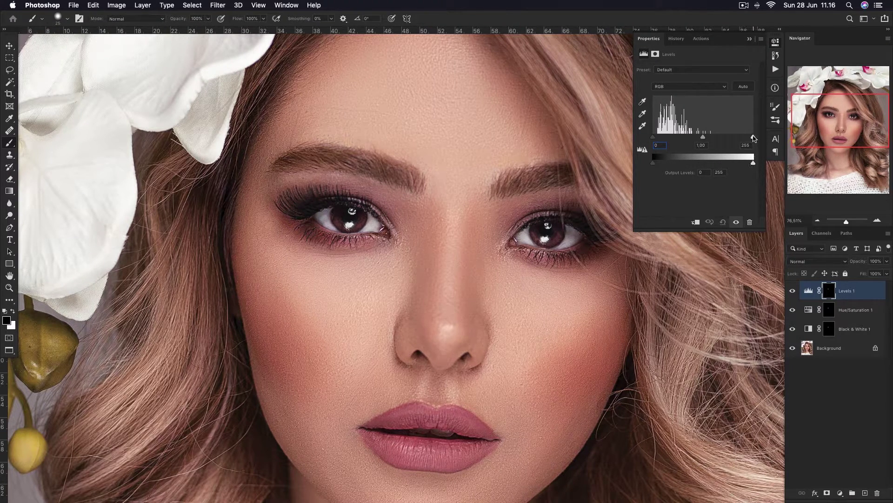
pyautogui.moveTo(753, 137); pyautogui.dragTo(679, 137)
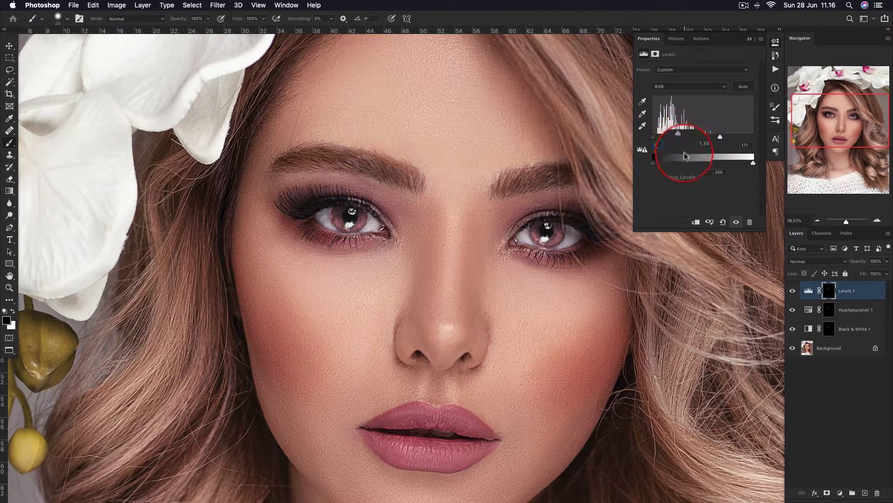
# - In Levels 1 Blending Options, split the Underlying Layer black slider to fade over darker tones
pyautogui.rightClick(871, 291)
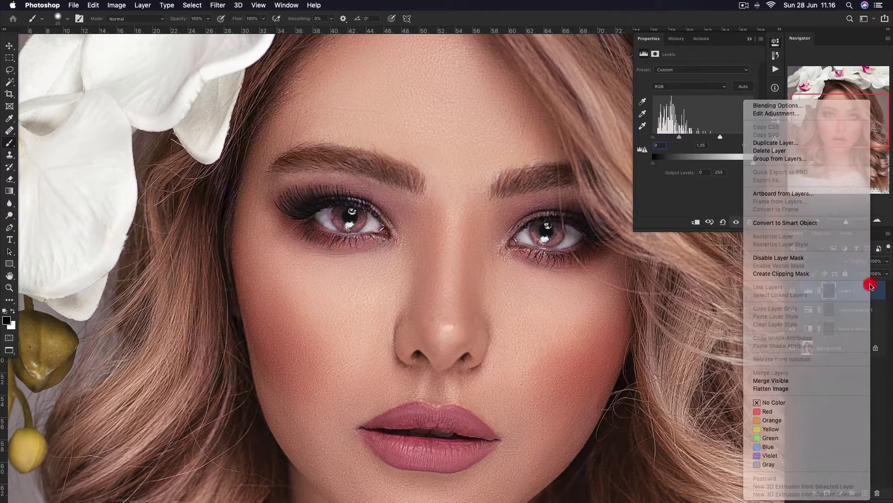
pyautogui.press('Escape')
pyautogui.rightClick(874, 291)
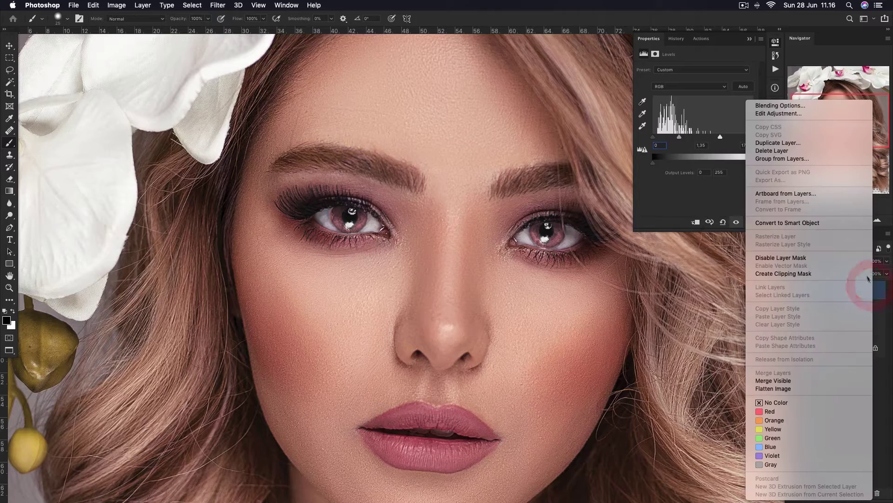
pyautogui.click(802, 106)
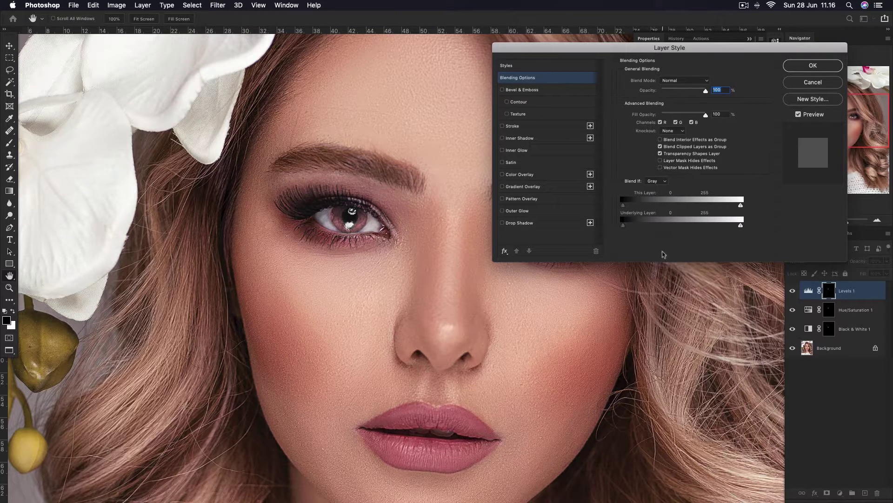
pyautogui.moveTo(623, 225); pyautogui.dragTo(629, 226)
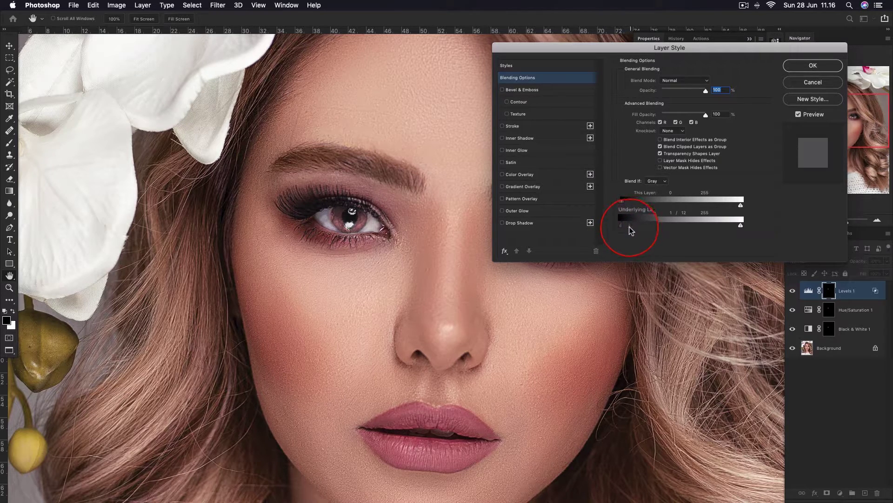
pyautogui.moveTo(630, 225); pyautogui.dragTo(673, 226)
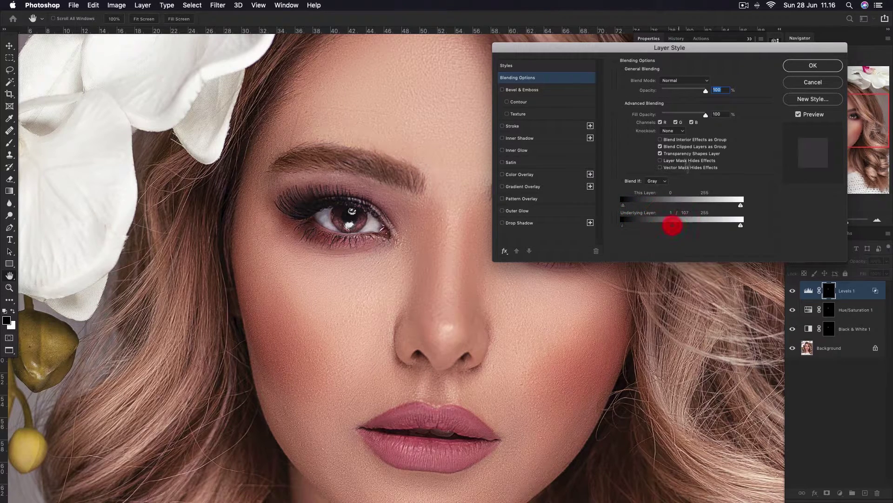
# - Widen the underlying split to about 10/121, lower opacity to 79%, confirm, and compare the eyes
pyautogui.moveTo(688, 48); pyautogui.dragTo(703, 20)
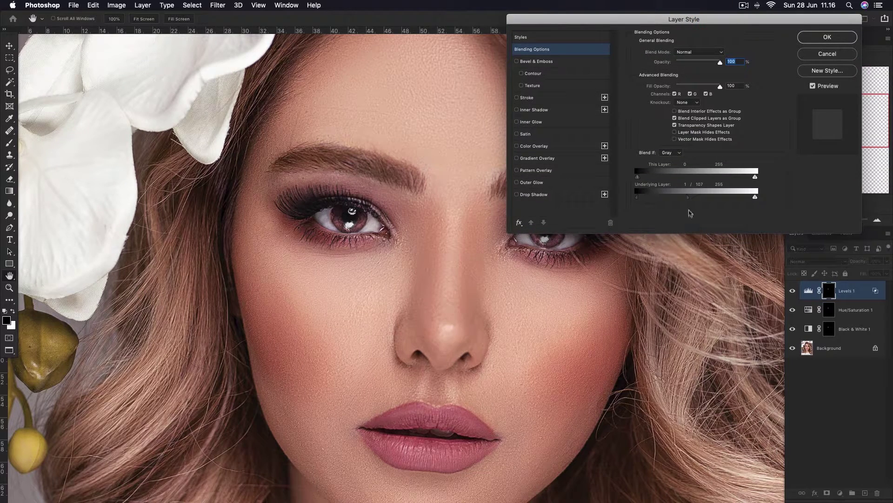
pyautogui.moveTo(688, 197)
pyautogui.mouseDown()
pyautogui.moveTo(695, 201)
pyautogui.moveTo(640, 200)
pyautogui.mouseUp()
pyautogui.moveTo(721, 62); pyautogui.dragTo(712, 68)
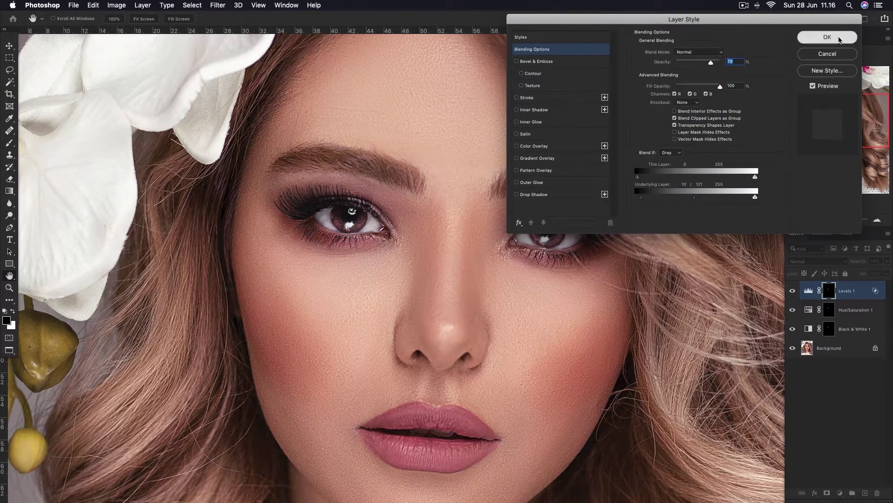
pyautogui.click(828, 37)
pyautogui.click(793, 291)
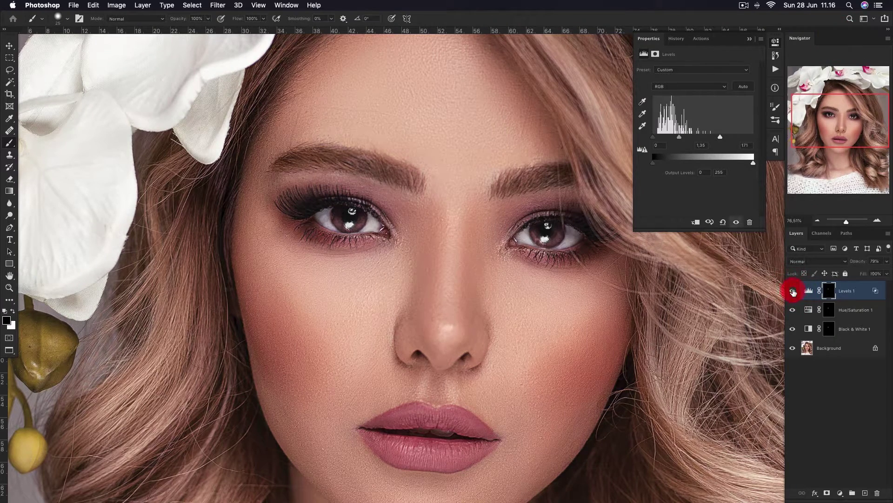
# - Raise the Levels midtones and paint a small fix on the right eye's Hue/Saturation mask
pyautogui.moveTo(679, 136); pyautogui.dragTo(713, 138)
pyautogui.moveTo(560, 239); pyautogui.dragTo(582, 249)
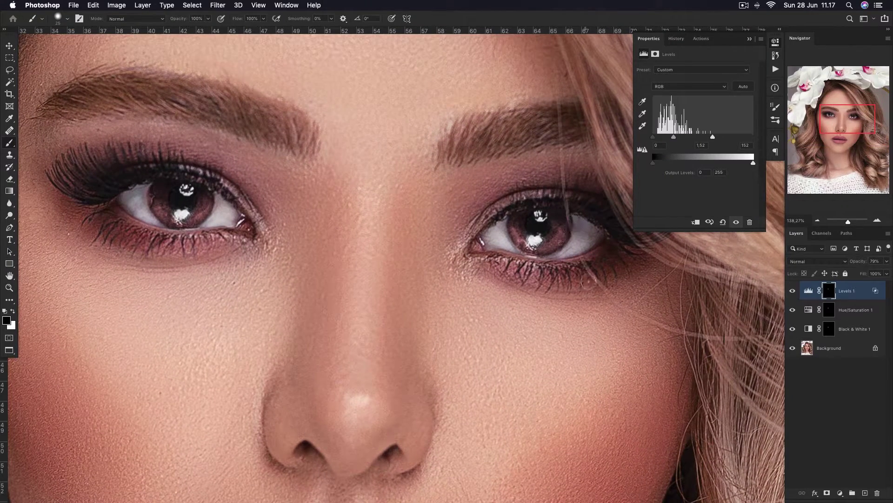
pyautogui.press('[')
pyautogui.press('[')
pyautogui.press('[')
pyautogui.press('[')
pyautogui.press('[')
pyautogui.press('[')
pyautogui.click(565, 219)
pyautogui.click(829, 310)
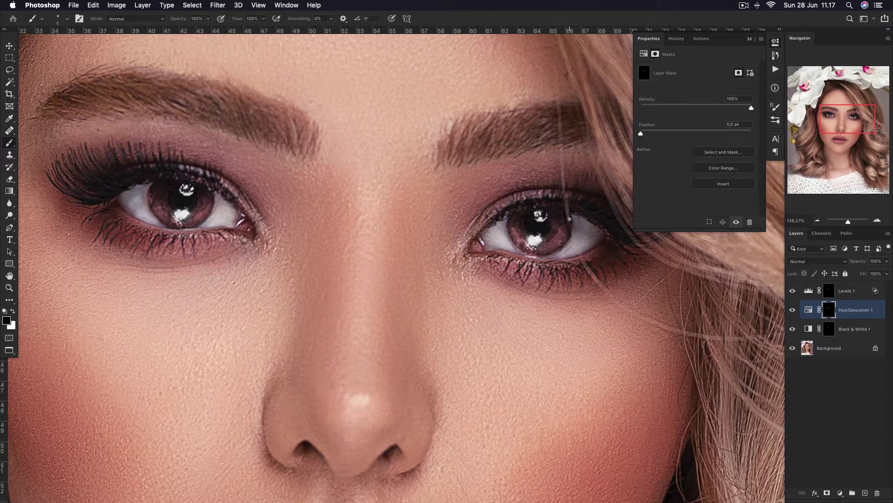
pyautogui.click(576, 244)
# - Paint a small fix on the left eye's Levels mask and zoom out to the whole portrait
pyautogui.click(541, 259)
pyautogui.click(829, 290)
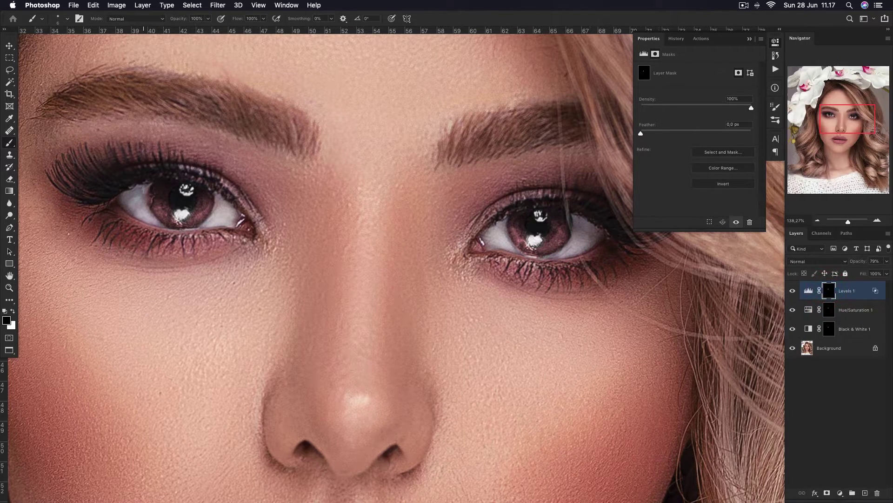
pyautogui.click(221, 216)
pyautogui.moveTo(502, 290)
pyautogui.mouseDown()
pyautogui.moveTo(461, 294)
pyautogui.moveTo(436, 276)
pyautogui.mouseUp()
pyautogui.press('super+r')
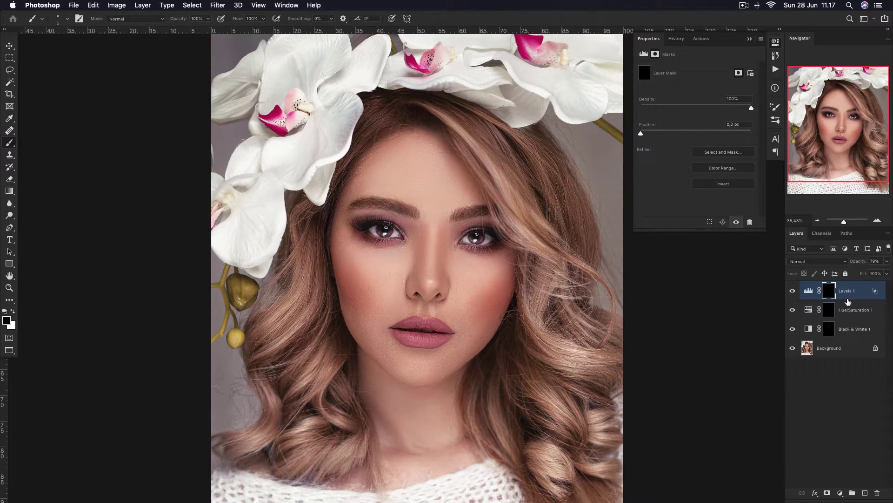
# - Group the Black & White, Hue/Saturation and Levels layers into Group 1, toggling it to compare irises
pyautogui.keyDown('shift'); pyautogui.click(854, 329); pyautogui.keyUp('shift')
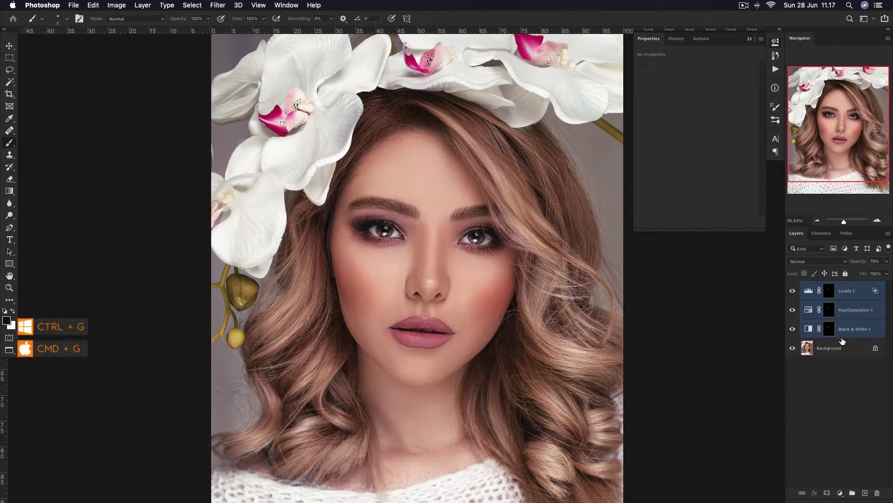
pyautogui.press('super+g')
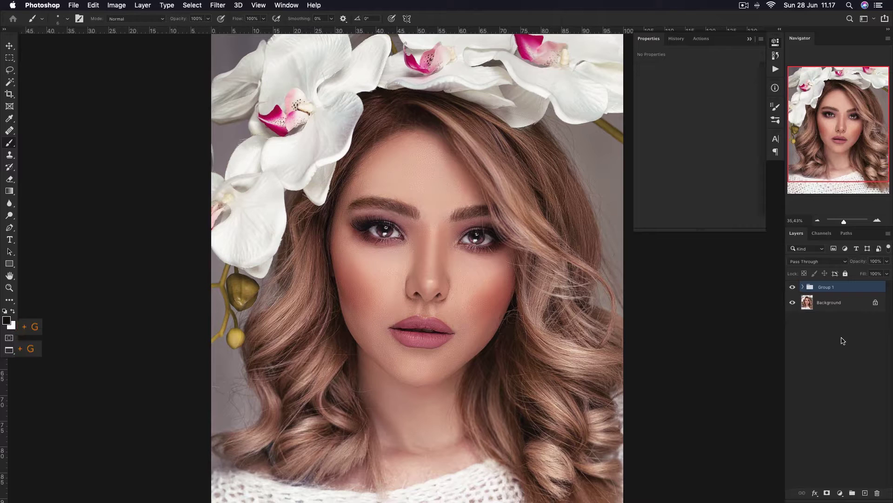
pyautogui.click(792, 287)
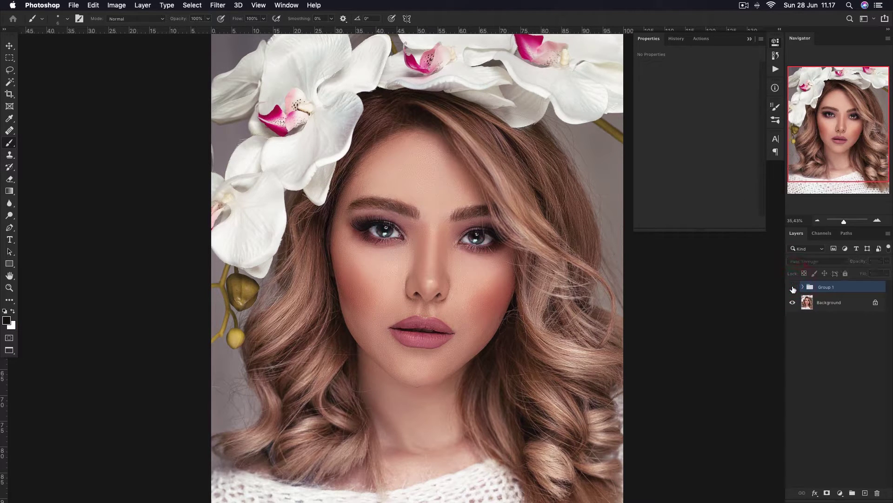
pyautogui.click(793, 287)
pyautogui.click(792, 288)
pyautogui.click(792, 287)
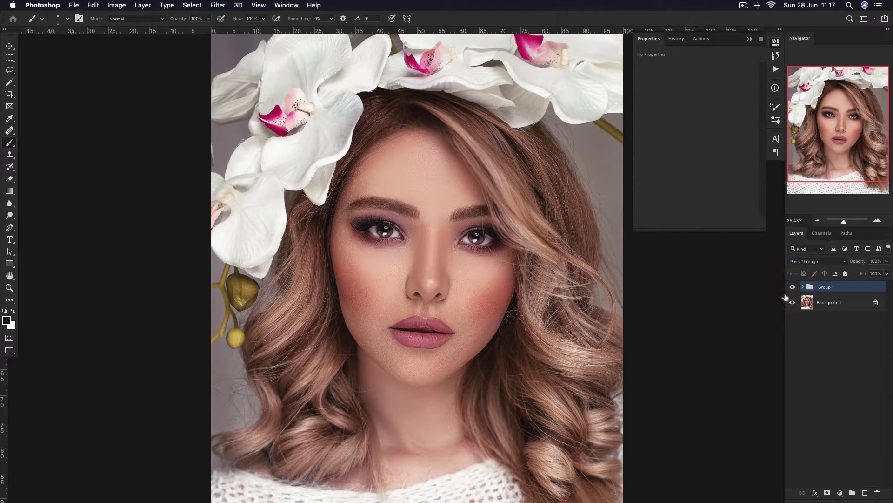